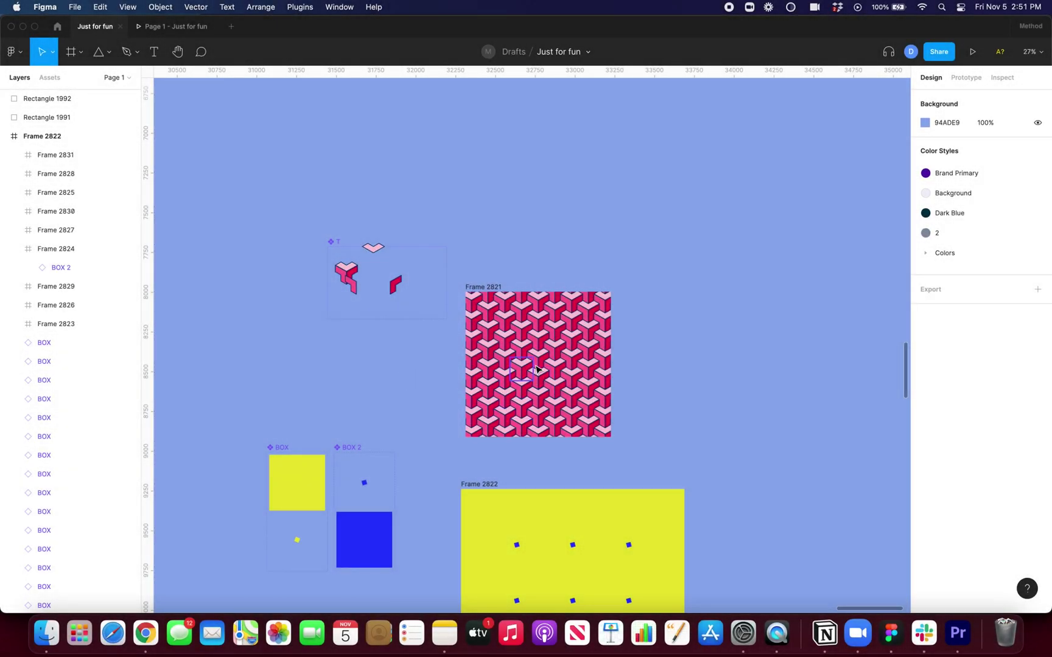
Examine the animated cube pattern in the prototype preview and the T component's variants beside Frame 2821.
drag(537, 369, 376, 277)
drag(376, 276, 375, 277)
click(177, 26)
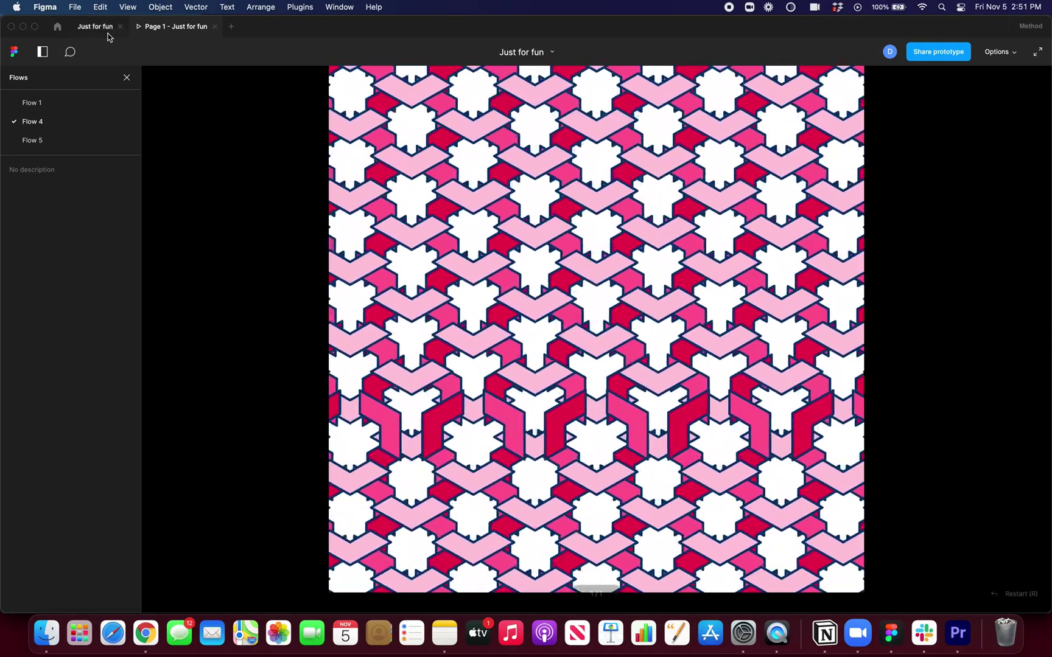
click(100, 27)
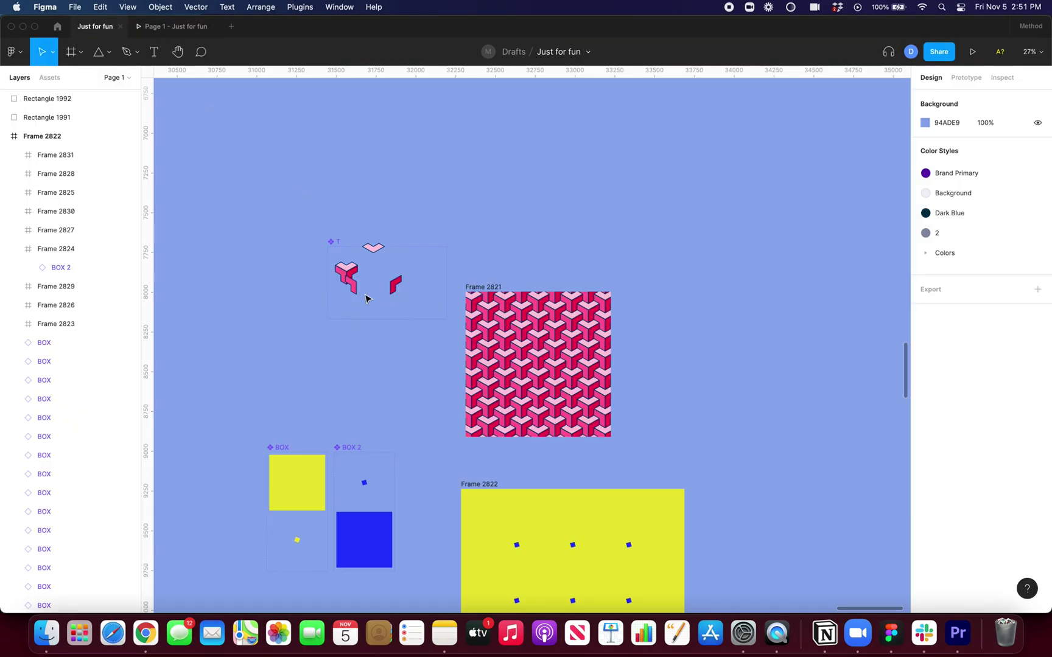
ctrl+scroll(365, 299, up, 5)
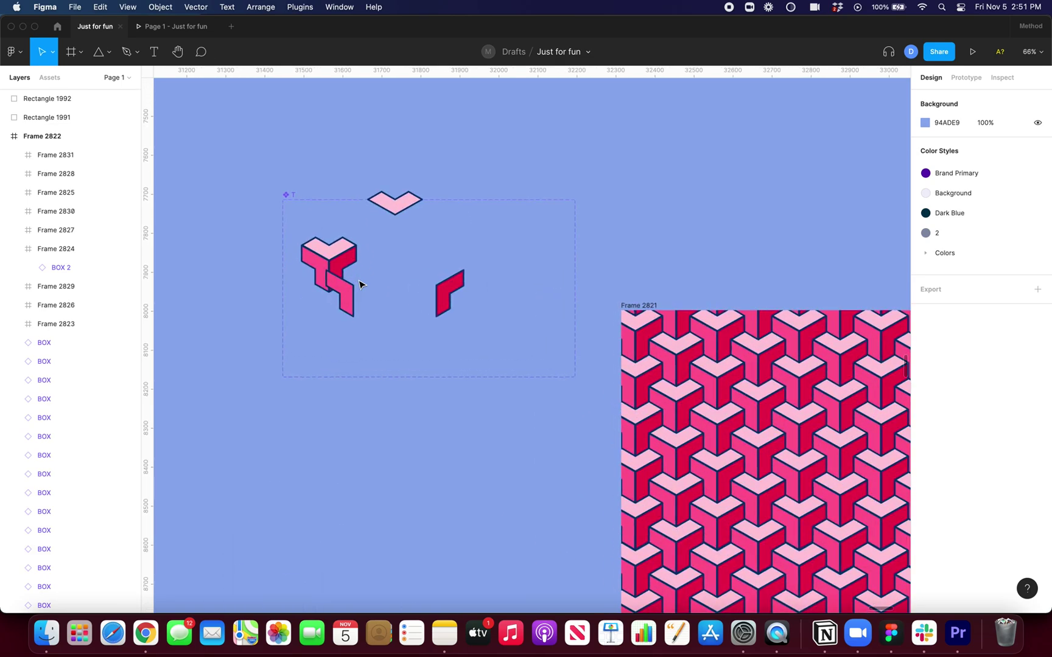
click(348, 263)
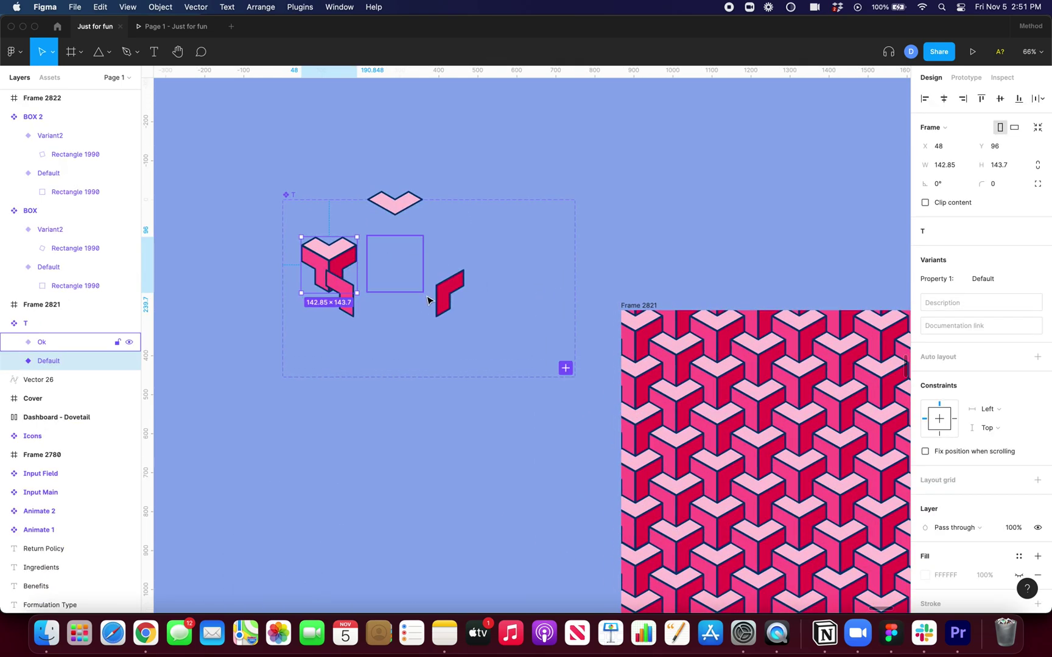
click(364, 448)
Draw a polygon about 696 × 696 beside the stacked blue and pink squares.
ctrl+scroll(364, 450, down, 5)
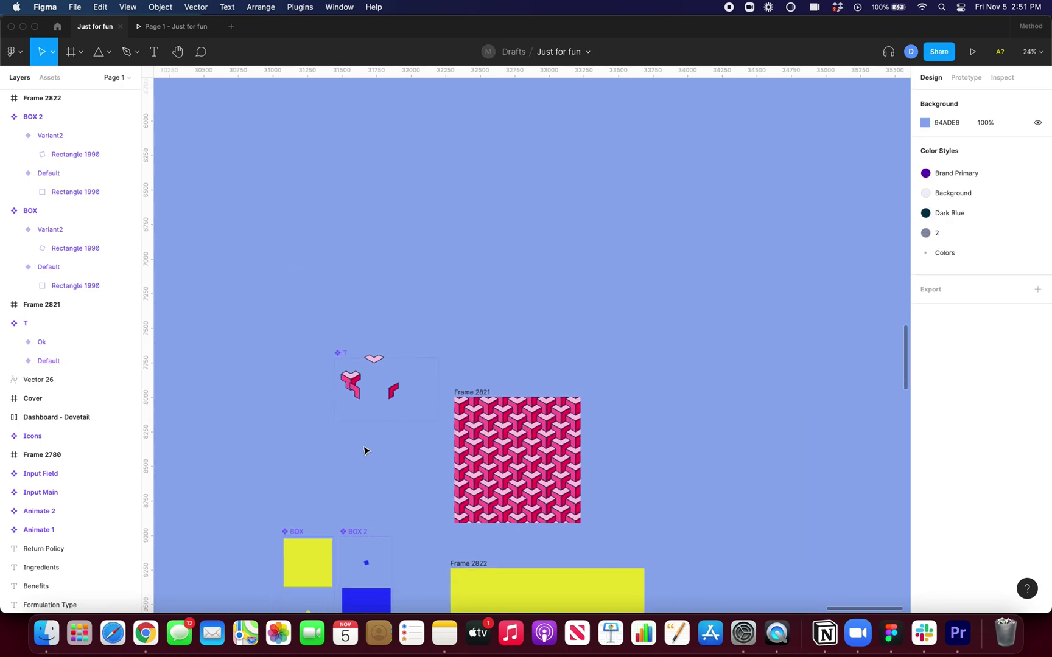
scroll(364, 450, down, 4)
scroll(364, 450, down, 5)
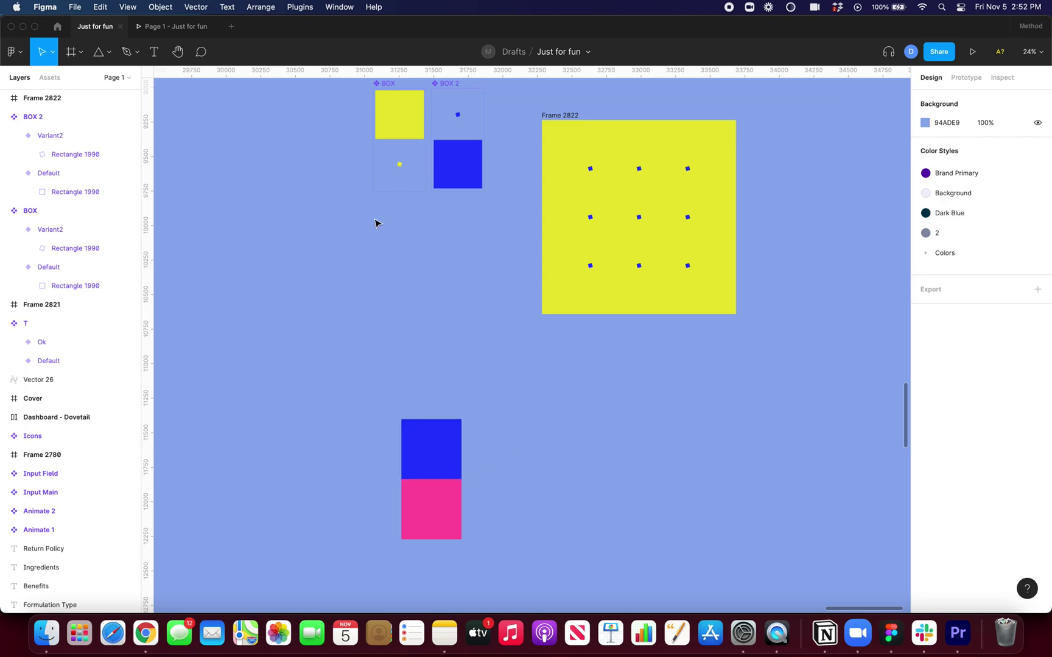
click(103, 53)
click(110, 53)
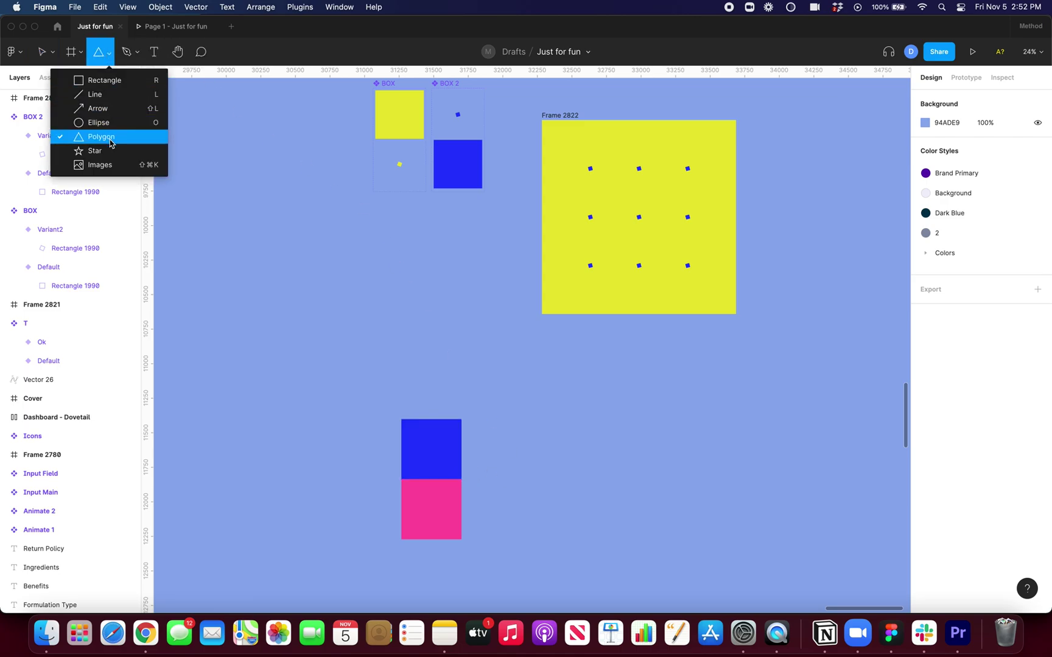
click(109, 140)
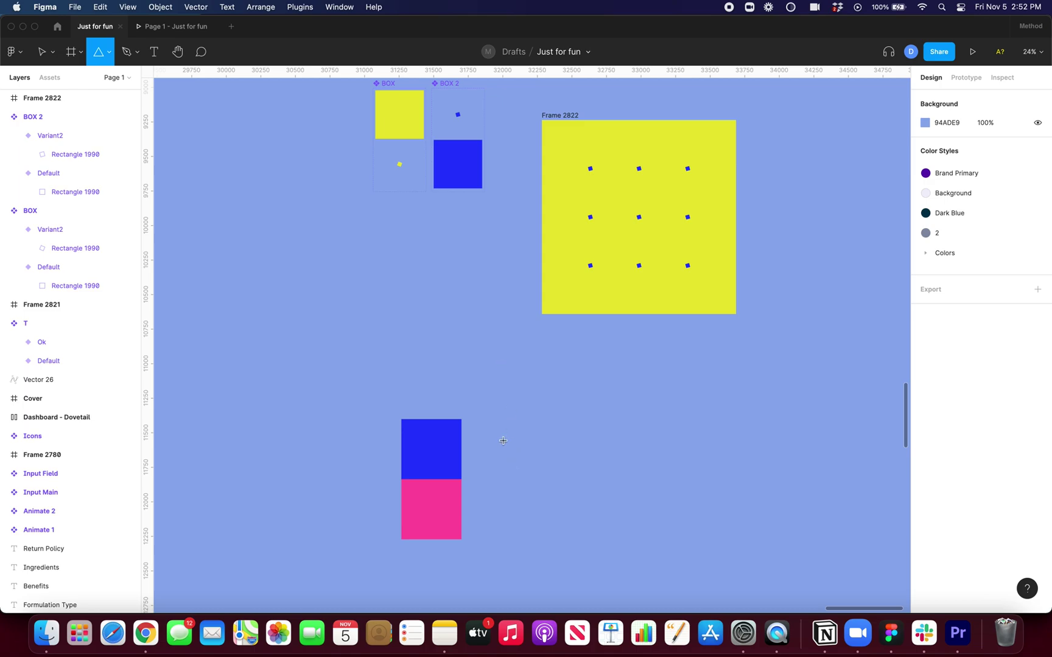
drag(502, 440, 599, 534)
Set the polygon's side count to 6 and flatten it into a hexagon vector.
click(943, 184)
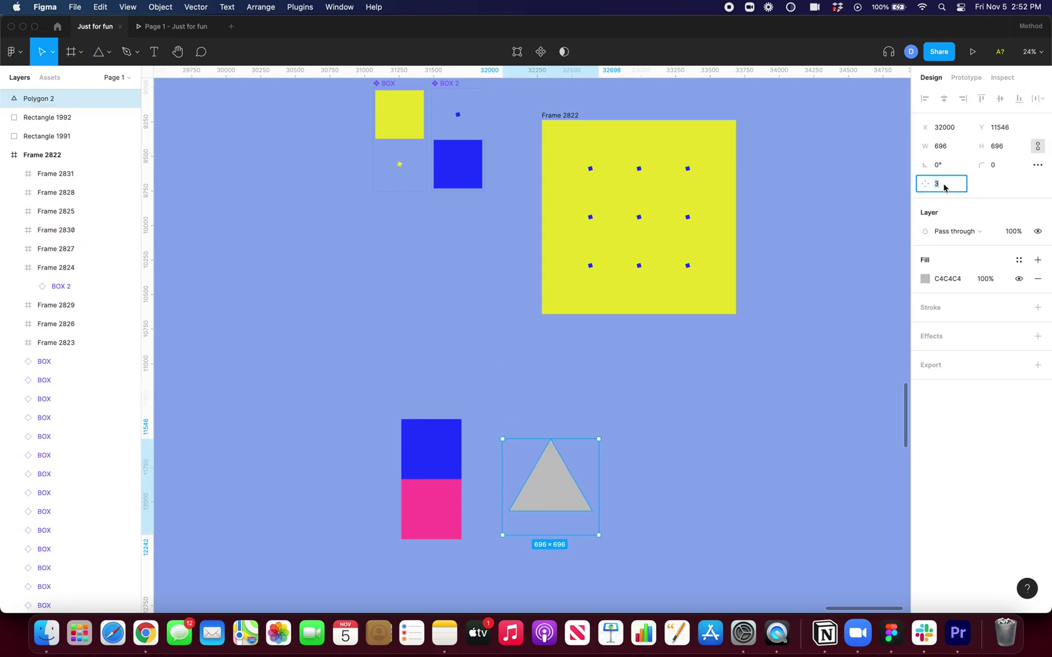
key(Up)
key(Up)
key(Up)
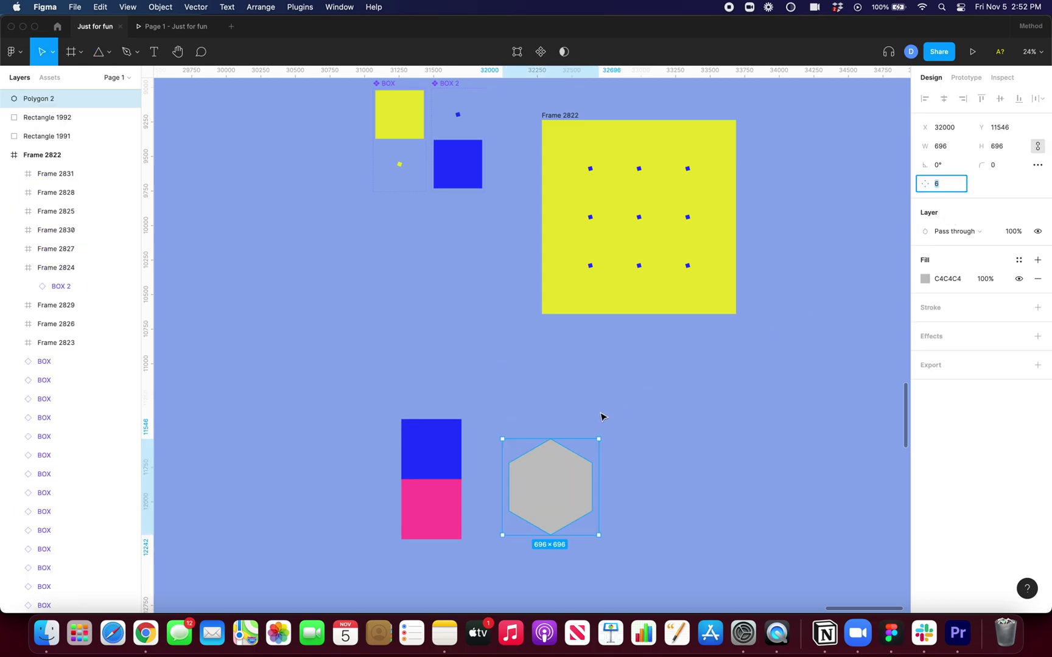
key(super+e)
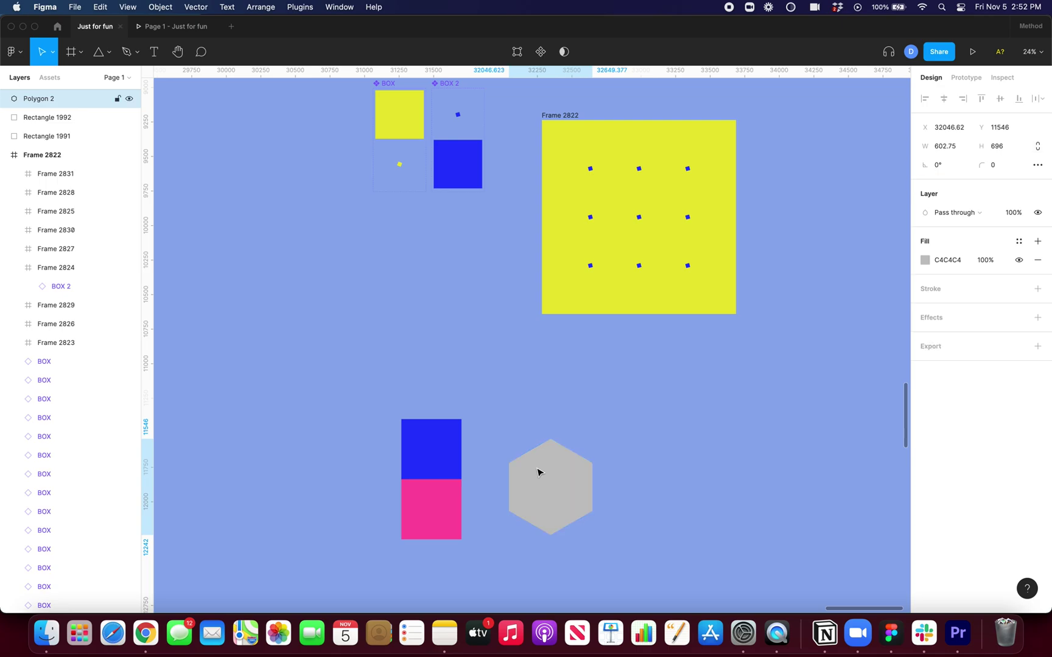
Scale the hexagon down to about 337 × 390 and move it farther away from the blue square.
click(536, 472)
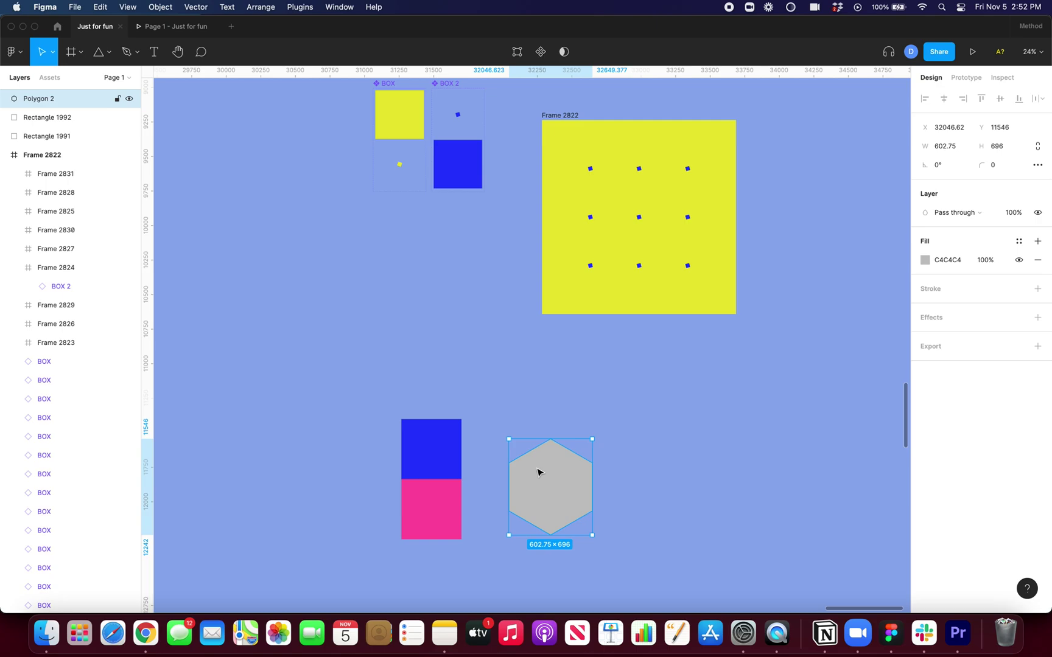
drag(587, 533, 525, 462)
scroll(525, 462, up, 6)
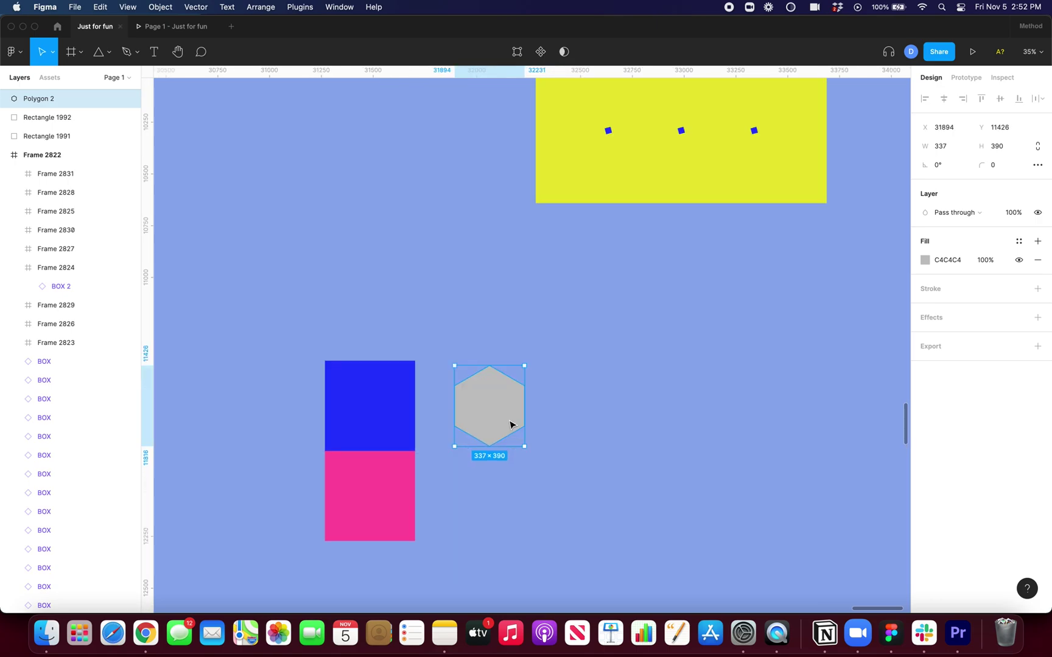
drag(507, 413, 627, 411)
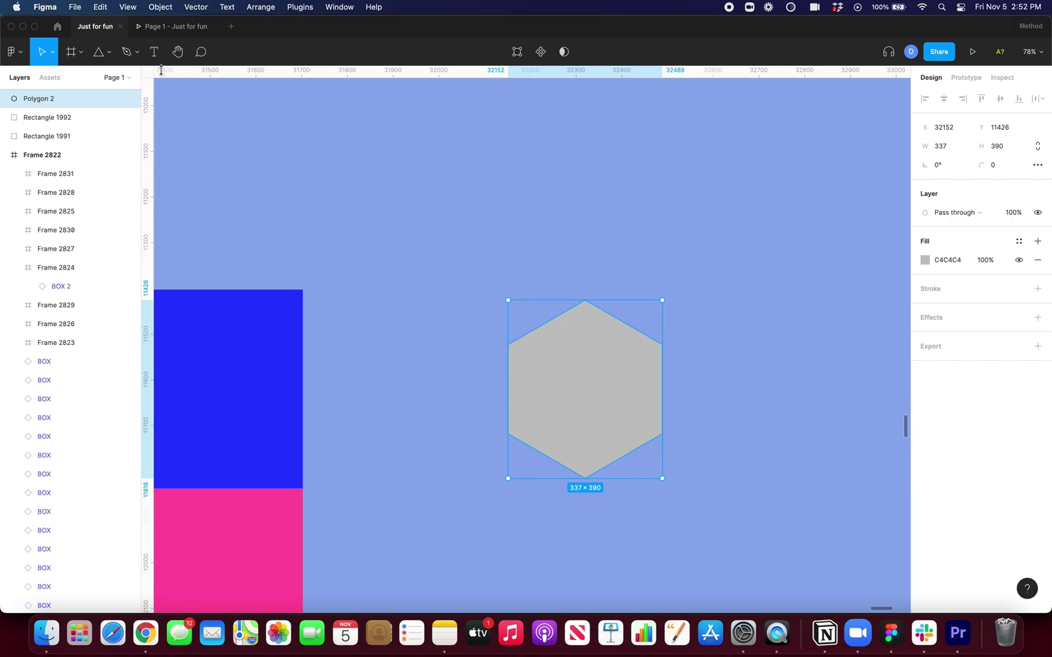
click(104, 53)
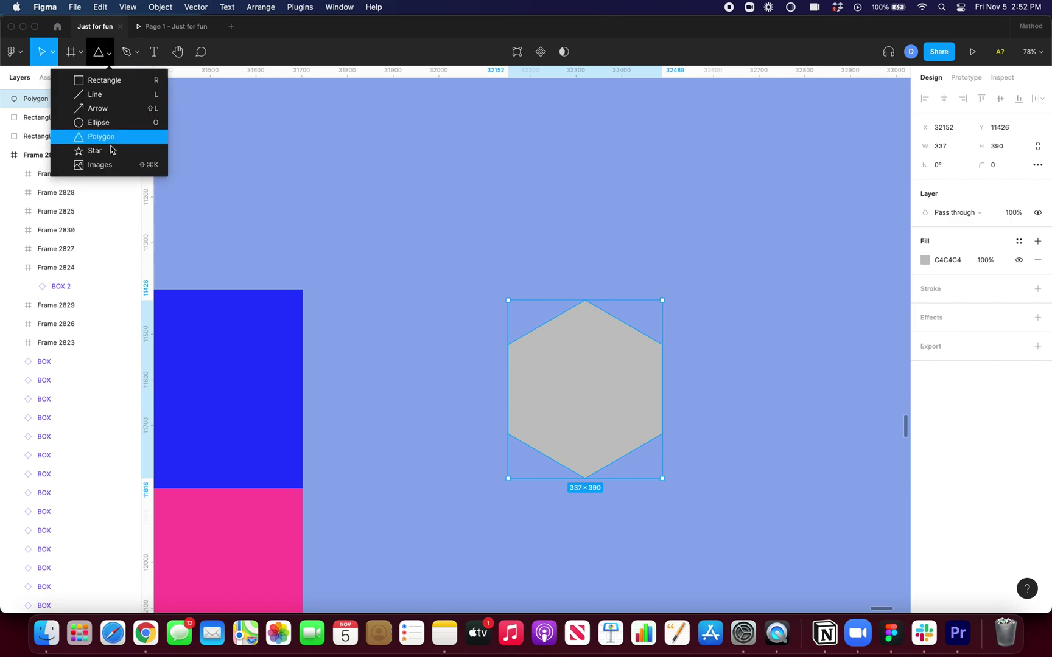
click(604, 367)
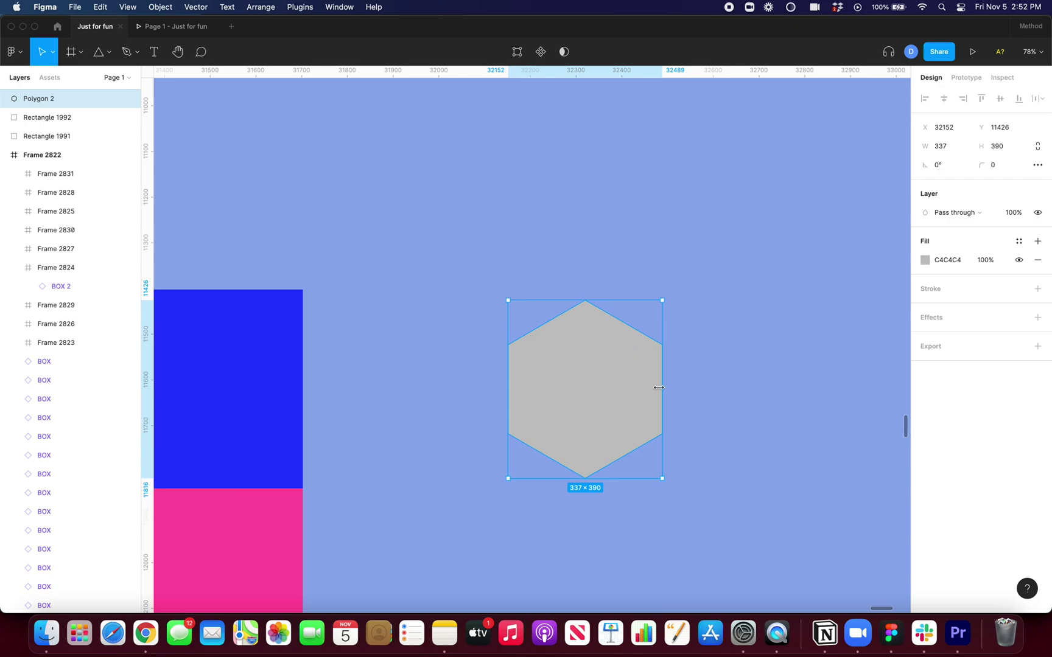
click(708, 425)
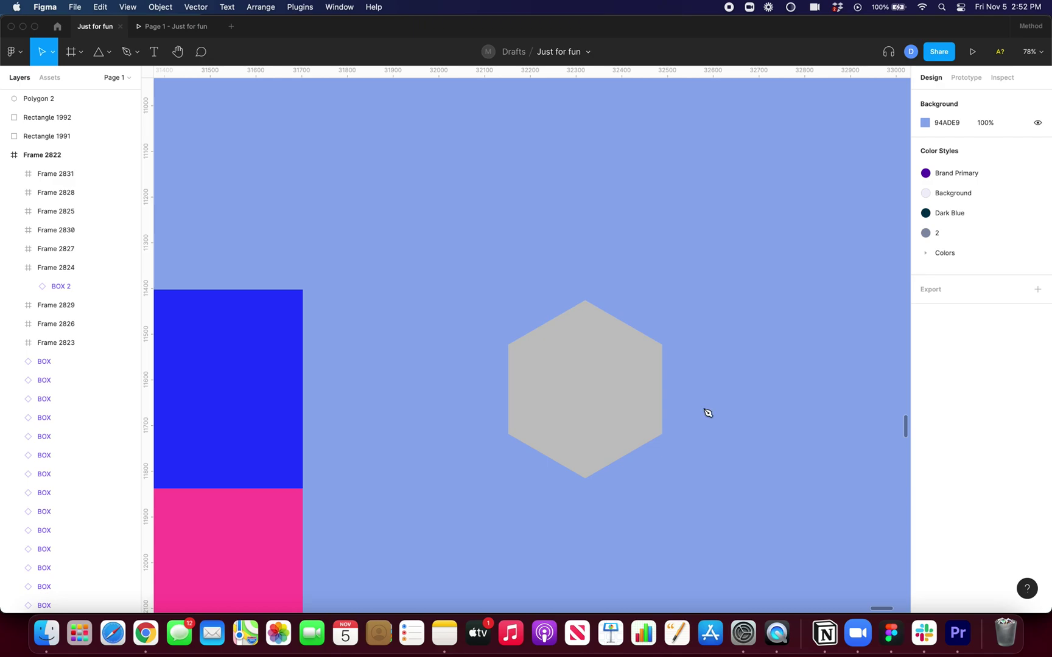
Draw a vertical line about 619 long through the middle of the hexagon with the Pen tool.
key(p)
click(591, 247)
click(591, 529)
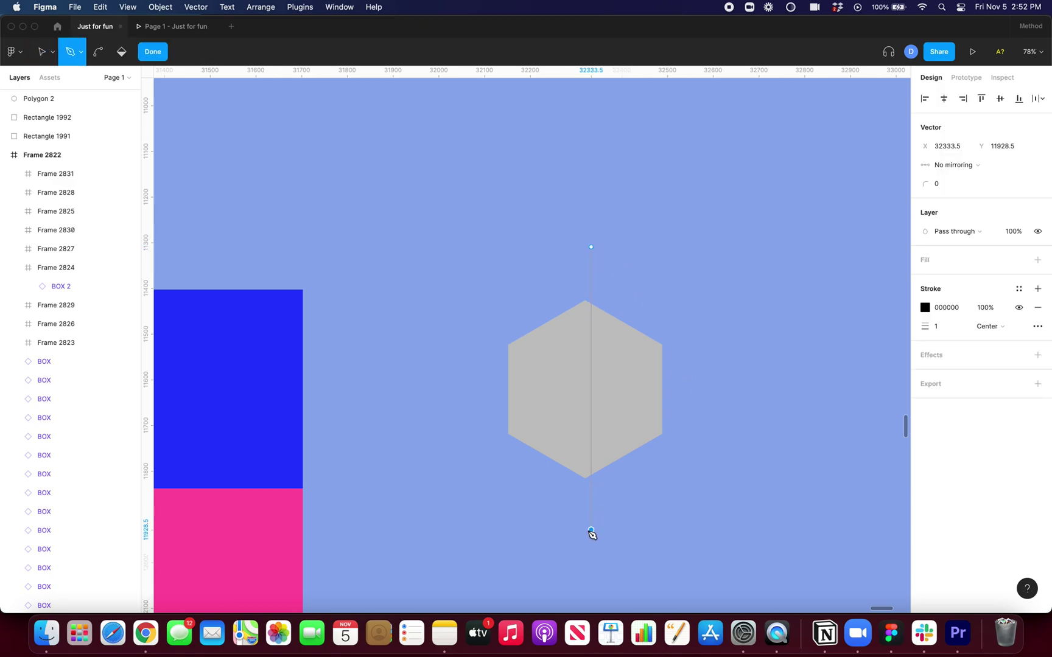
key(Escape)
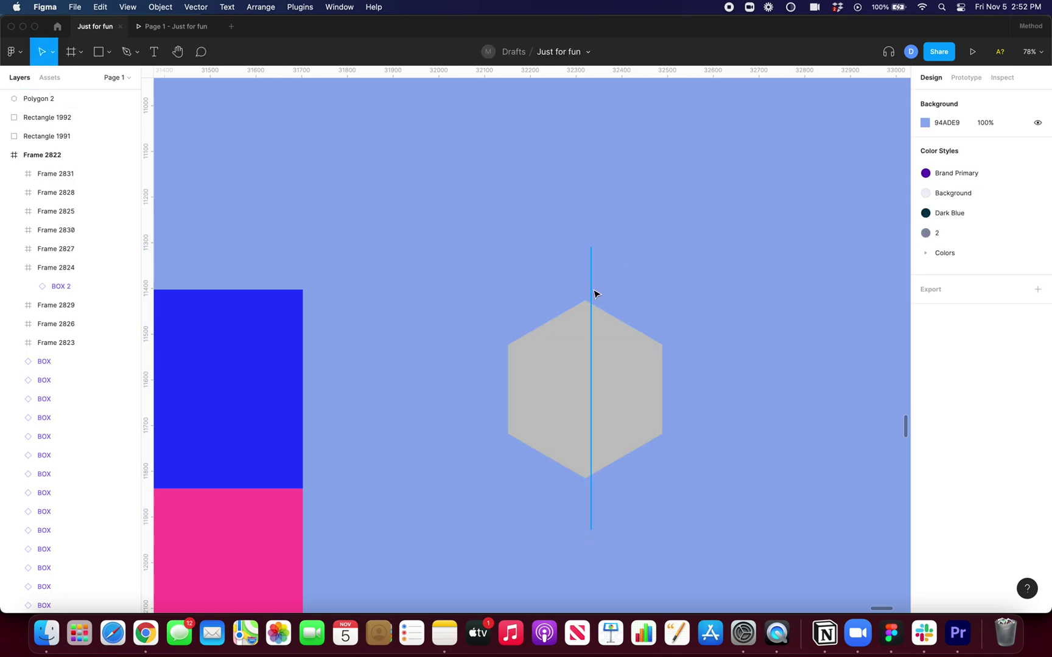
Duplicate the vertical line and rotate the copy 90° to form a cross over the hexagon.
click(595, 294)
key(ctrl+d)
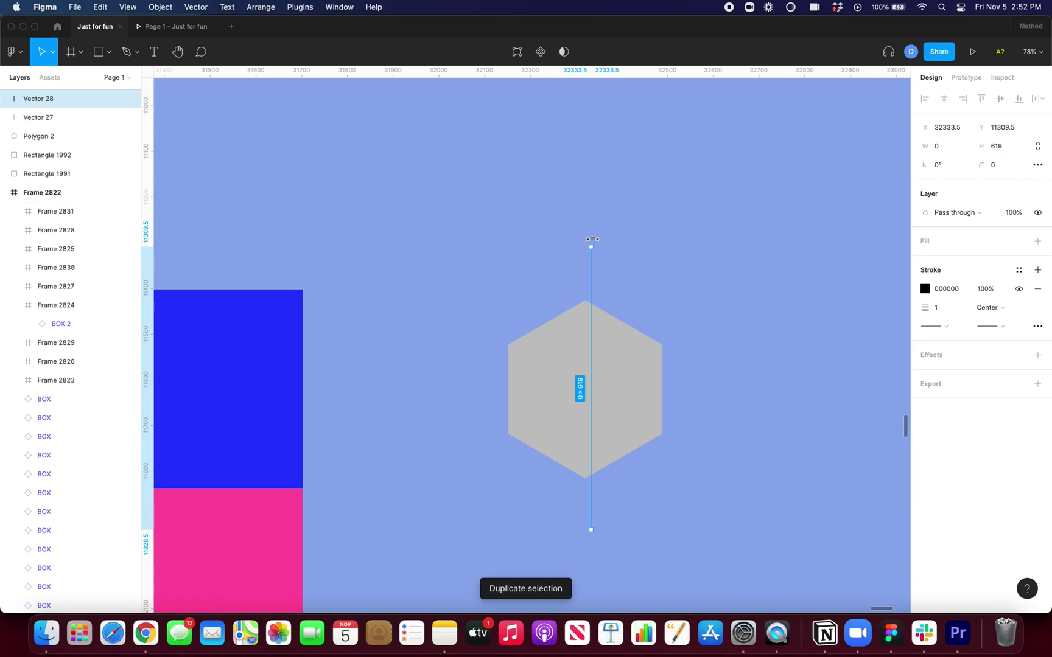
drag(592, 239, 442, 387)
key(Escape)
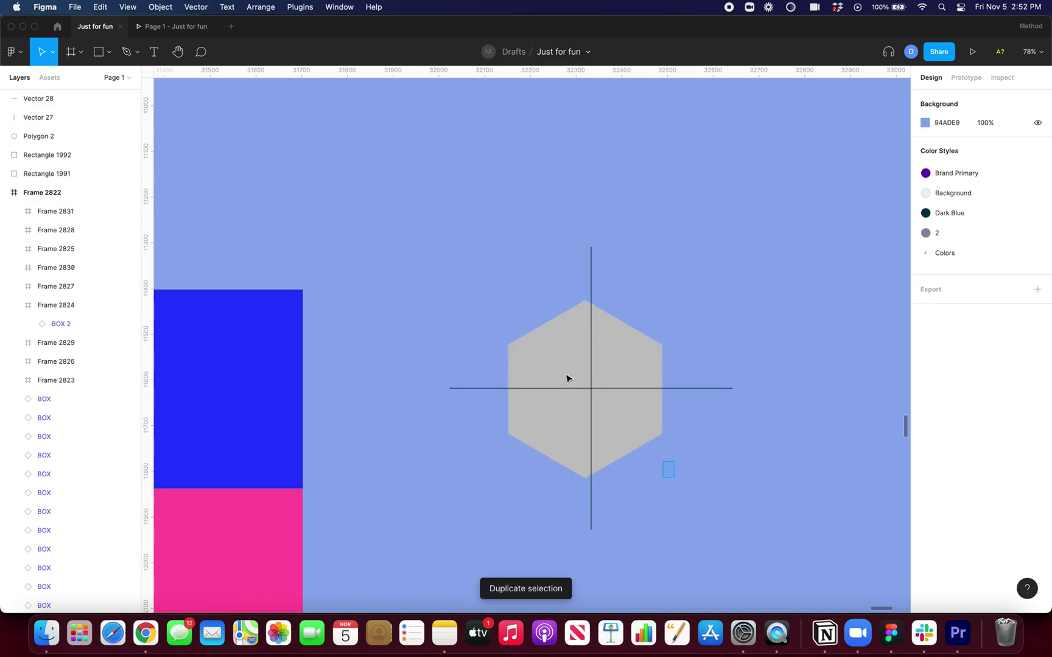
Align the hexagon and both guide lines on their horizontal and vertical centres.
drag(568, 379, 517, 332)
click(943, 99)
click(999, 100)
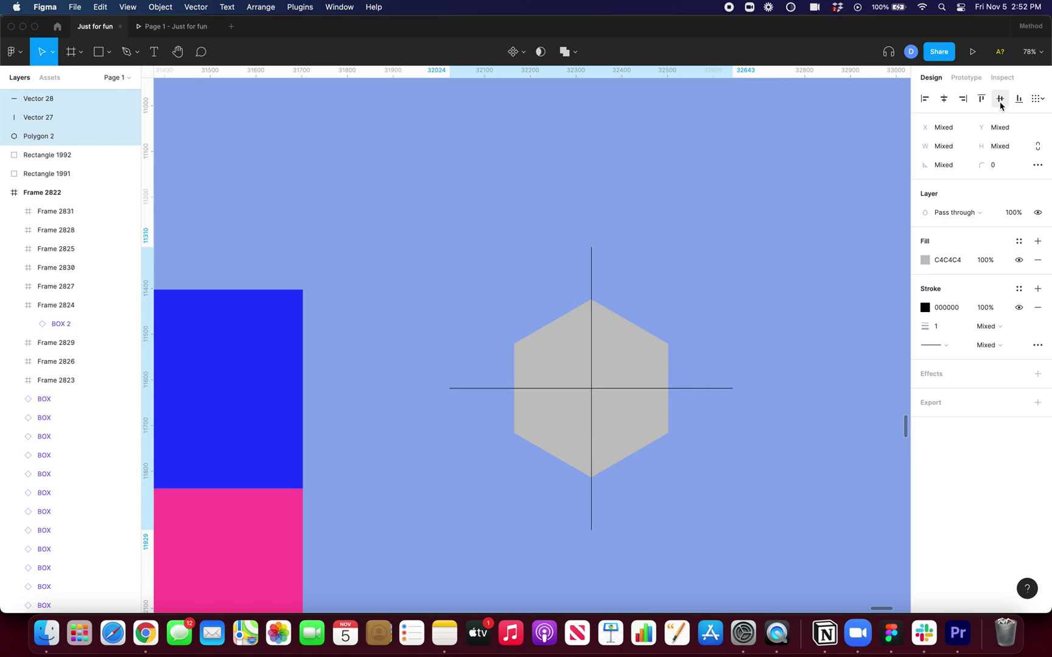
key(Escape)
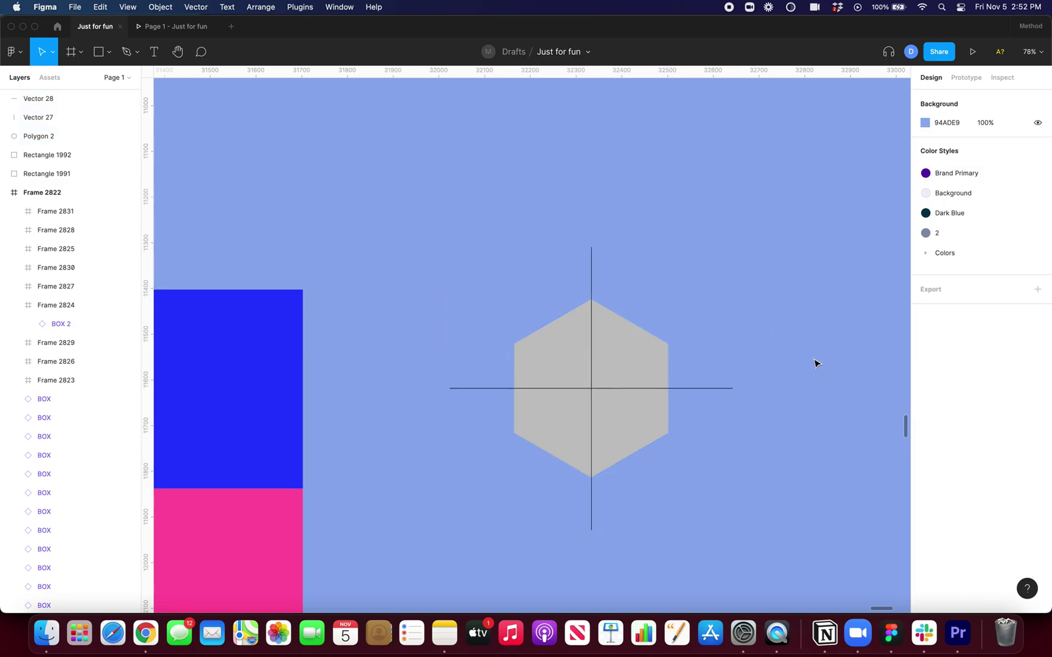
Draw a closed Pen shape from below the hexagon through its centre to its upper-right corner, then around its left side.
scroll(655, 494, up, 5)
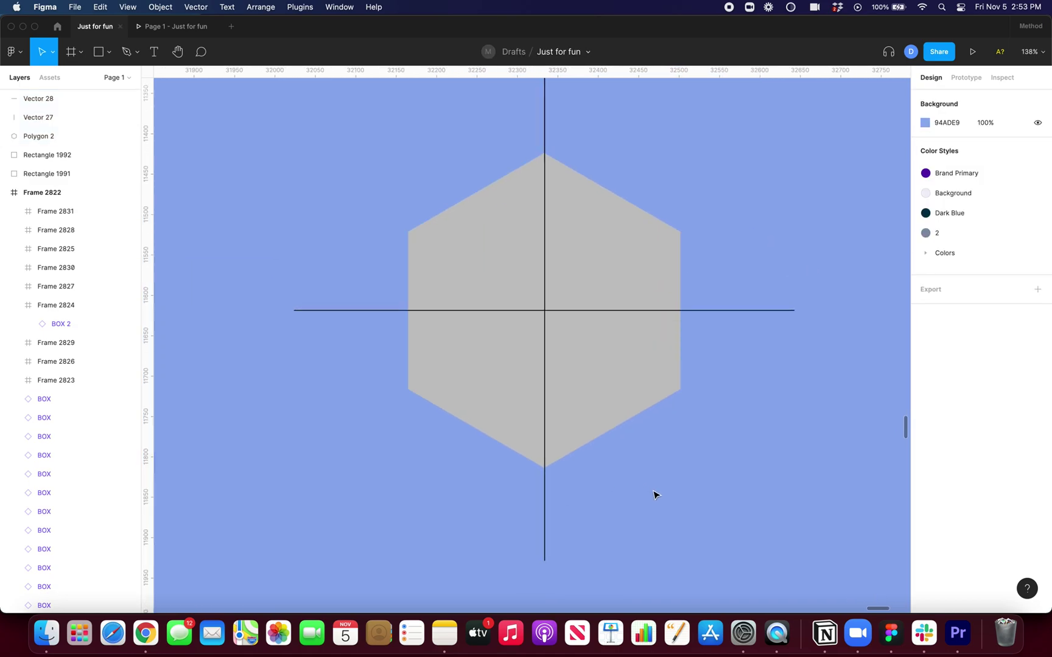
key(p)
click(527, 491)
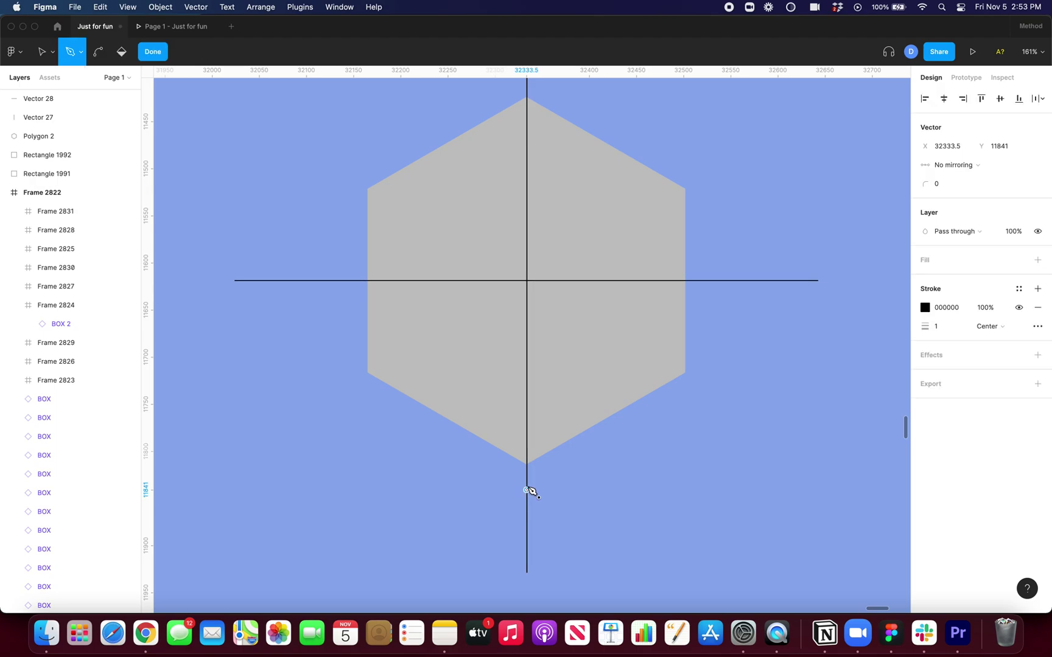
click(526, 281)
scroll(697, 185, up, 8)
click(691, 173)
scroll(677, 224, down, 9)
click(562, 129)
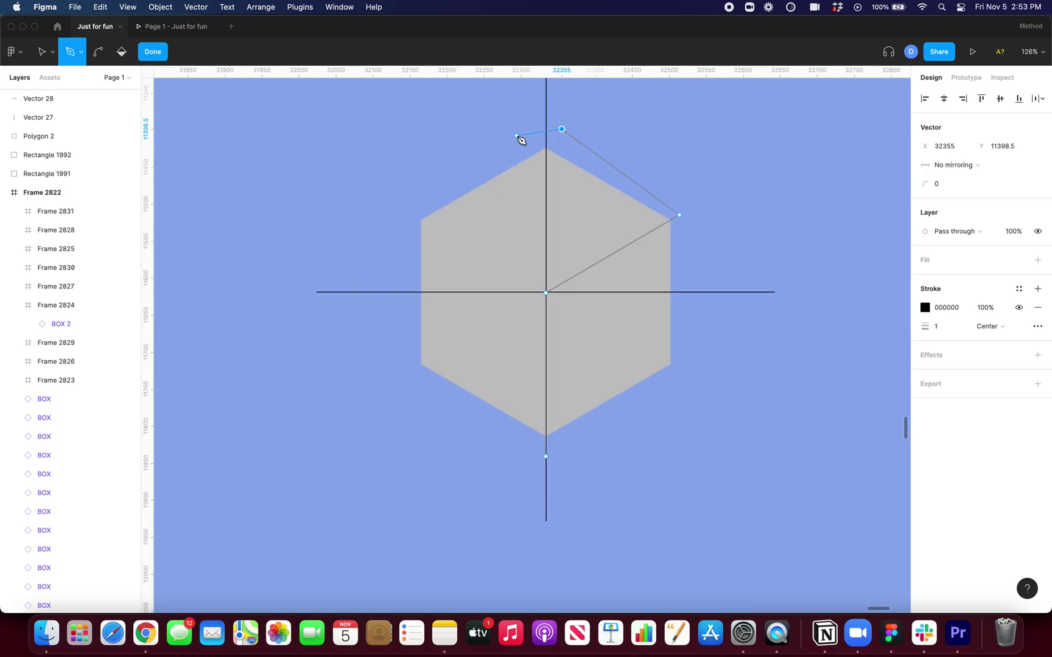
click(475, 162)
click(387, 235)
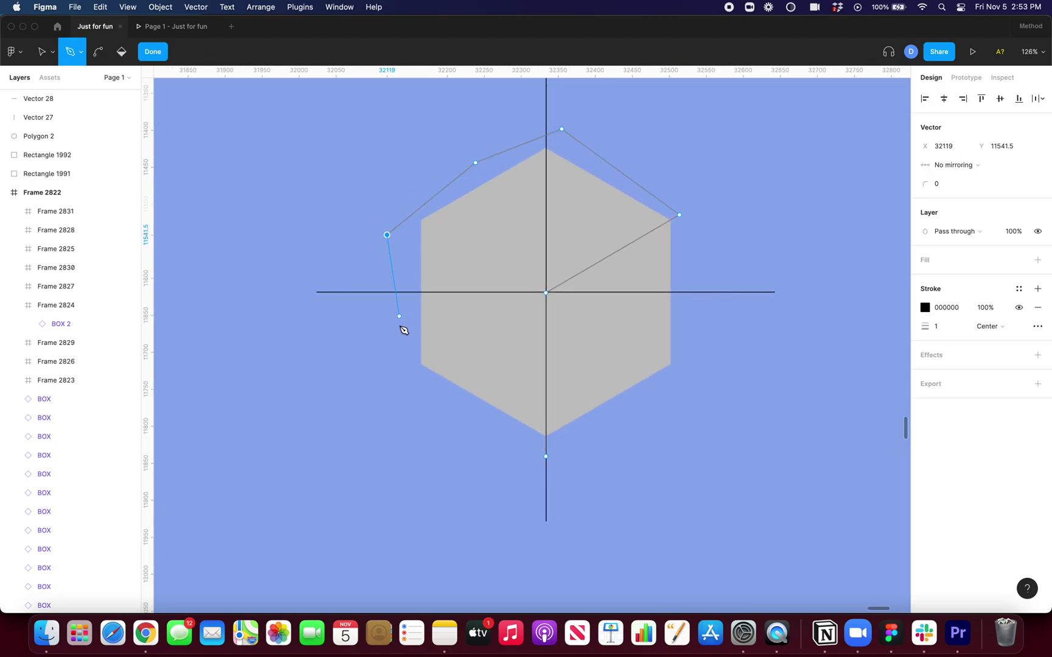
click(391, 336)
click(420, 407)
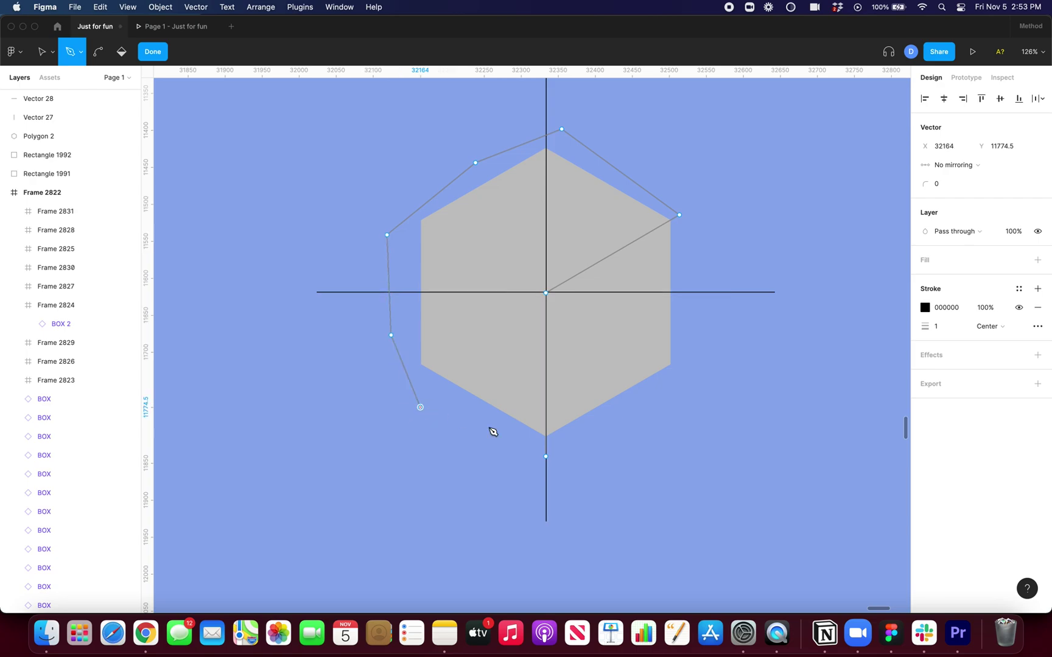
click(546, 456)
key(Escape)
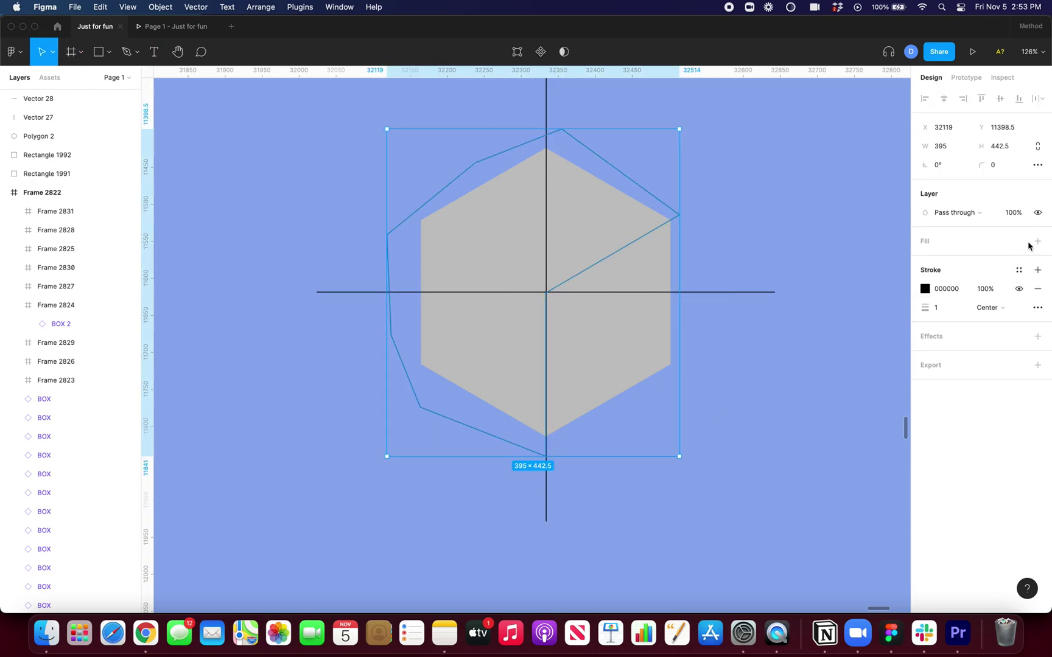
Add a solid black 000000 fill to the closed Pen shape.
click(1037, 241)
click(924, 260)
drag(840, 303, 732, 466)
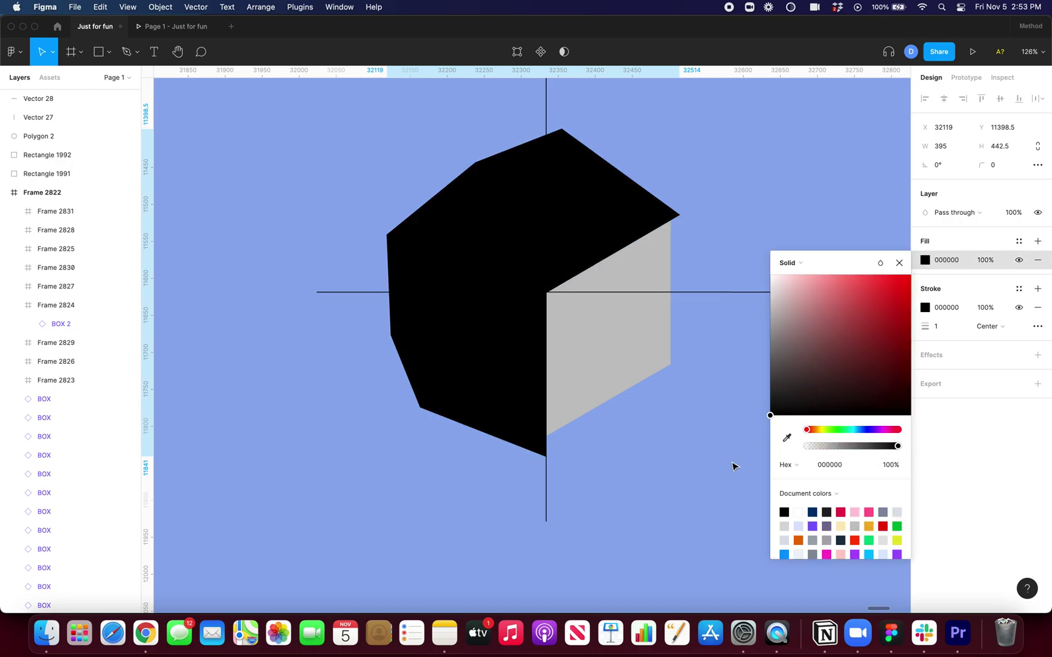
click(719, 495)
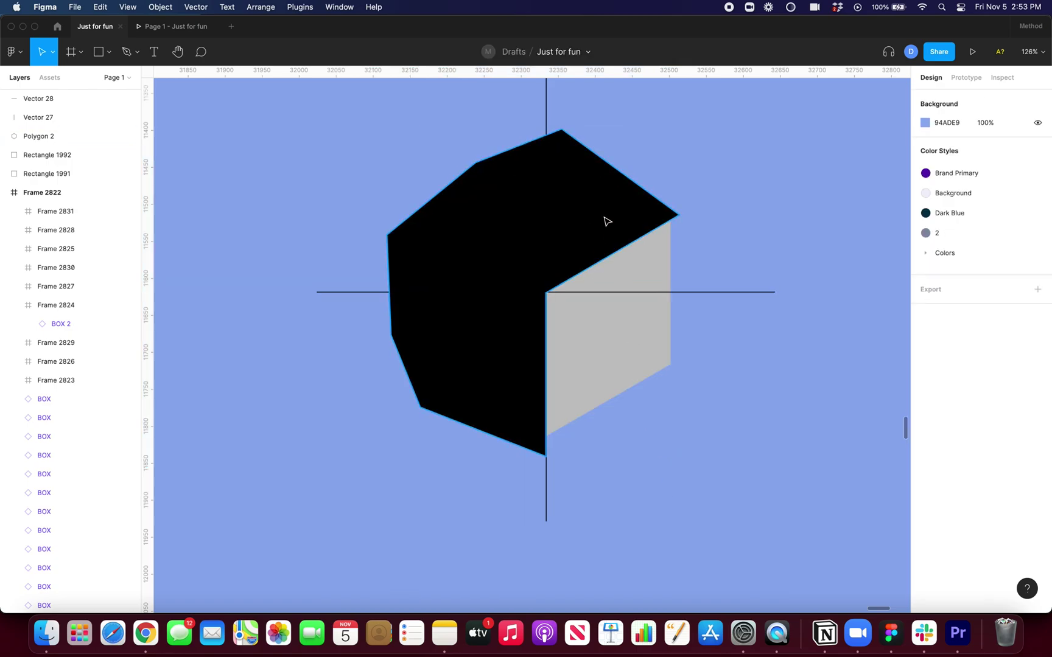
Subtract the black shape from the hexagon, leaving only the lower-right cube face.
click(586, 235)
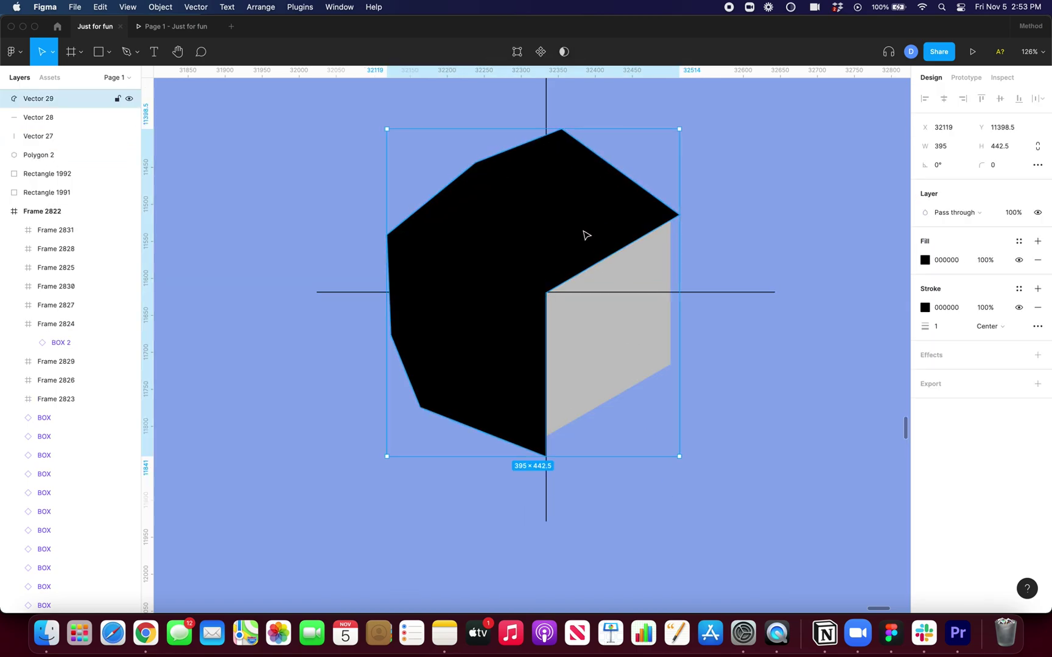
shift+click(602, 362)
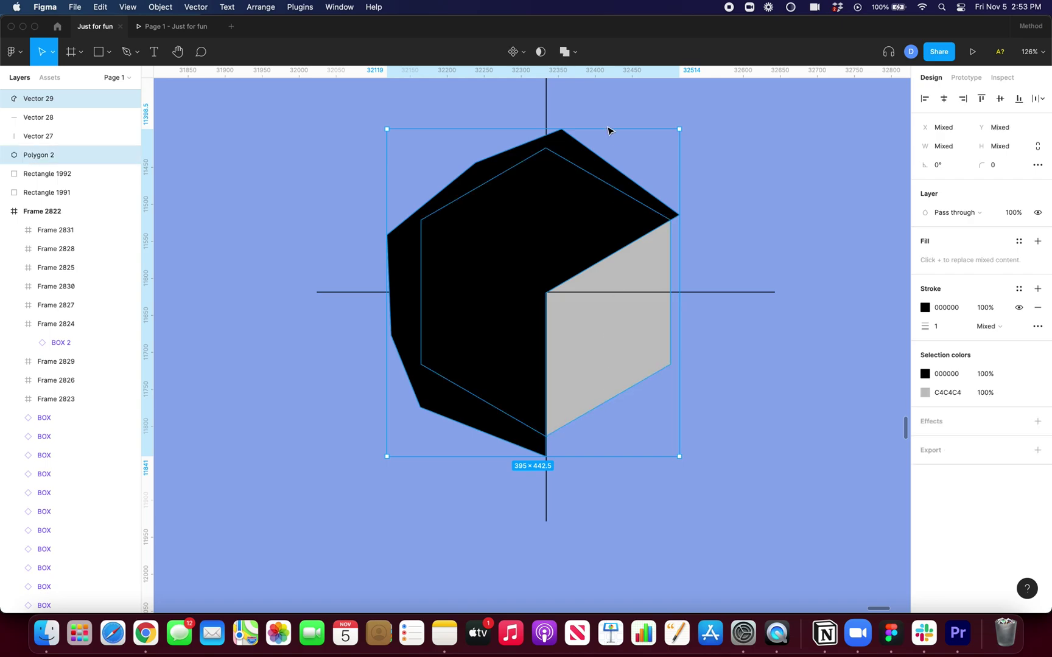
click(573, 52)
click(564, 95)
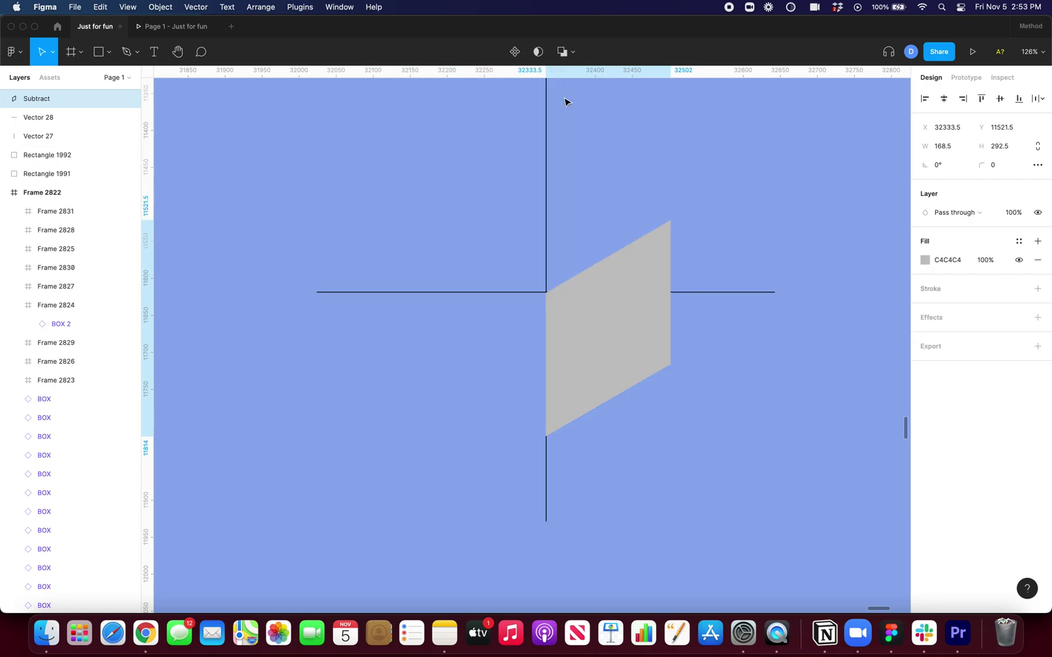
Move the grey cube face down and right of the crossed guide lines, to about X 32418, Y 11669.
click(723, 378)
click(643, 364)
drag(643, 364, 669, 472)
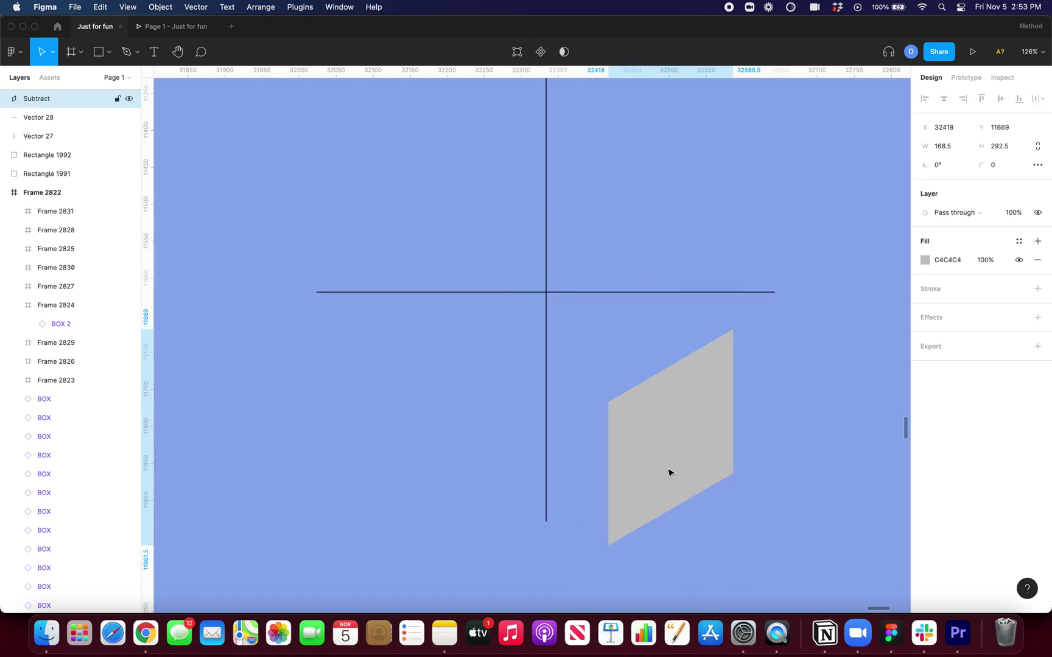
Delete the two crossed guide lines and move the grey cube face to X 32340, Y 11511.
click(801, 376)
click(526, 293)
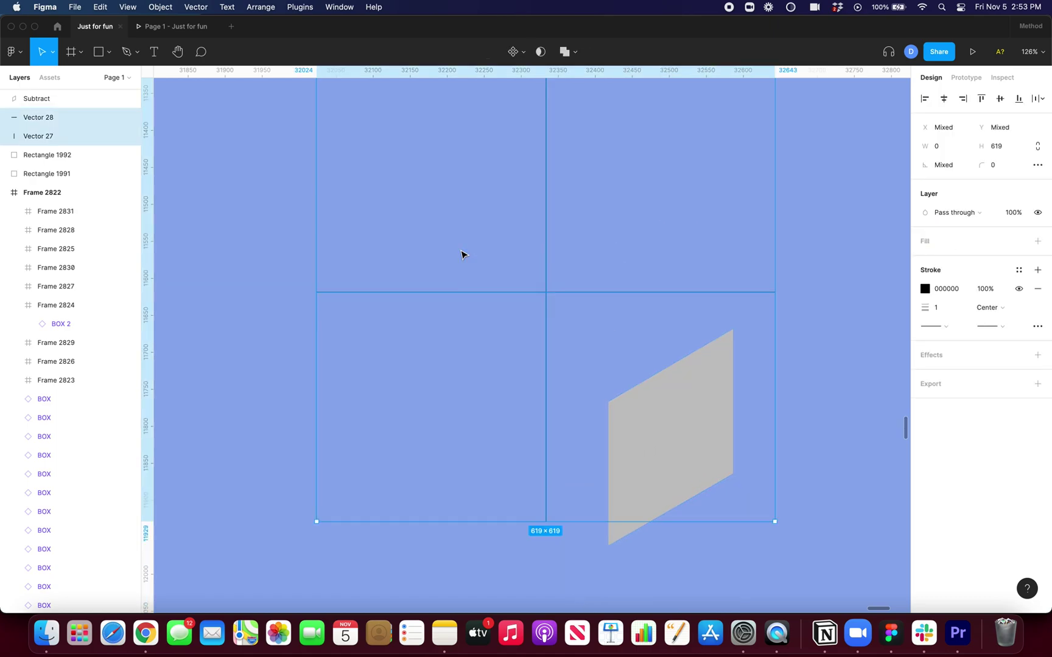
key(Delete)
drag(652, 409, 595, 292)
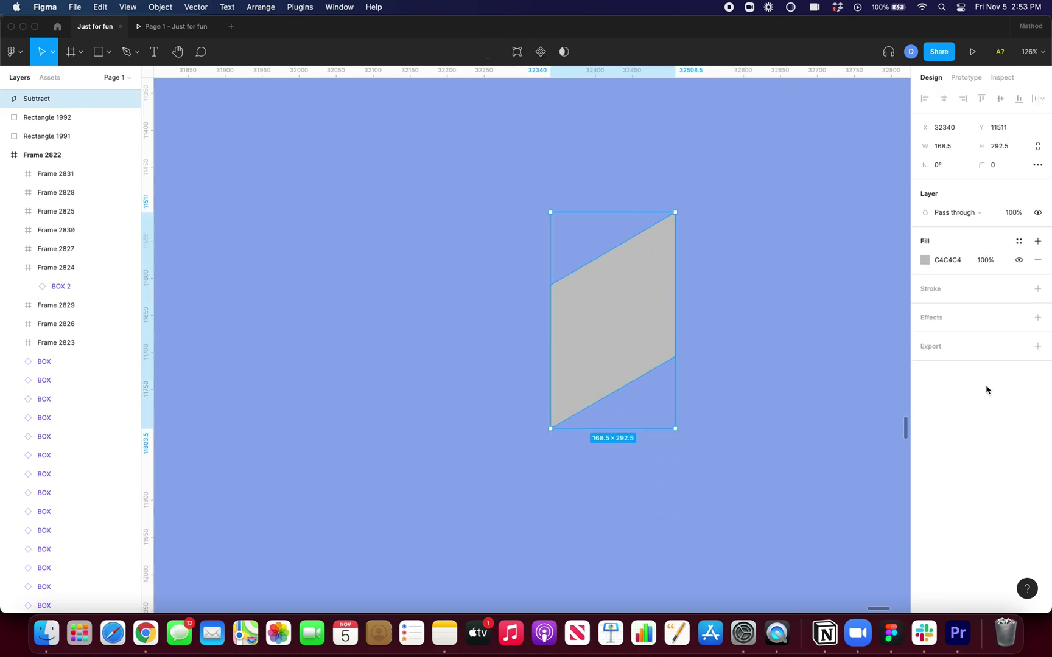
Change the cube face's fill to white FFFFFF.
click(924, 260)
text(fff)
key(Return)
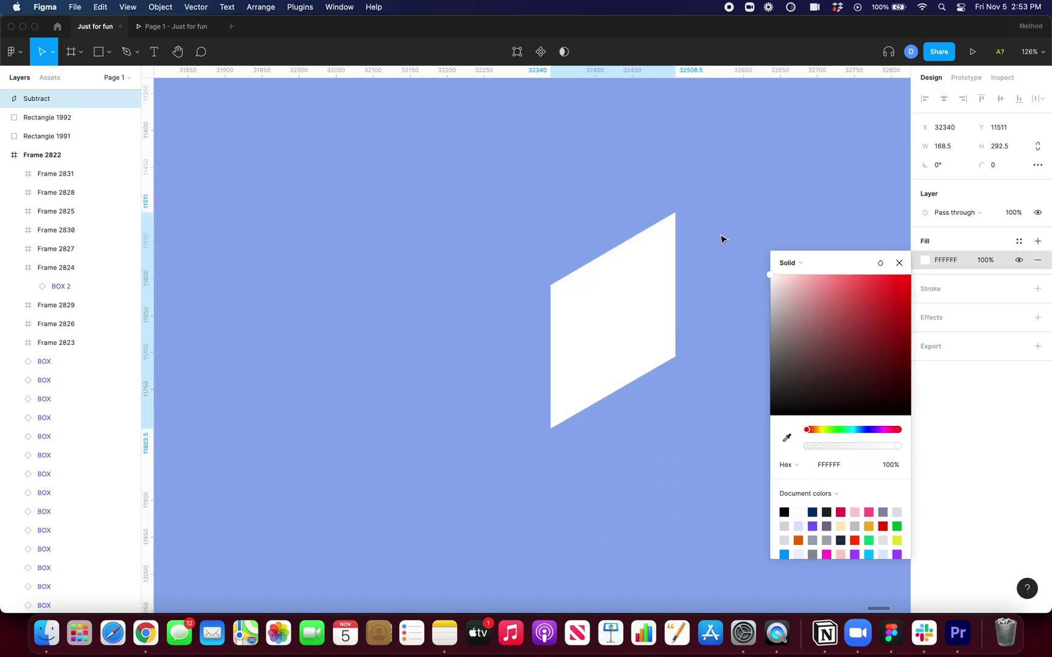
key(Escape)
Duplicate the white face, flip the copy horizontally and place it against the original's left edge to form the left face.
key(super+d)
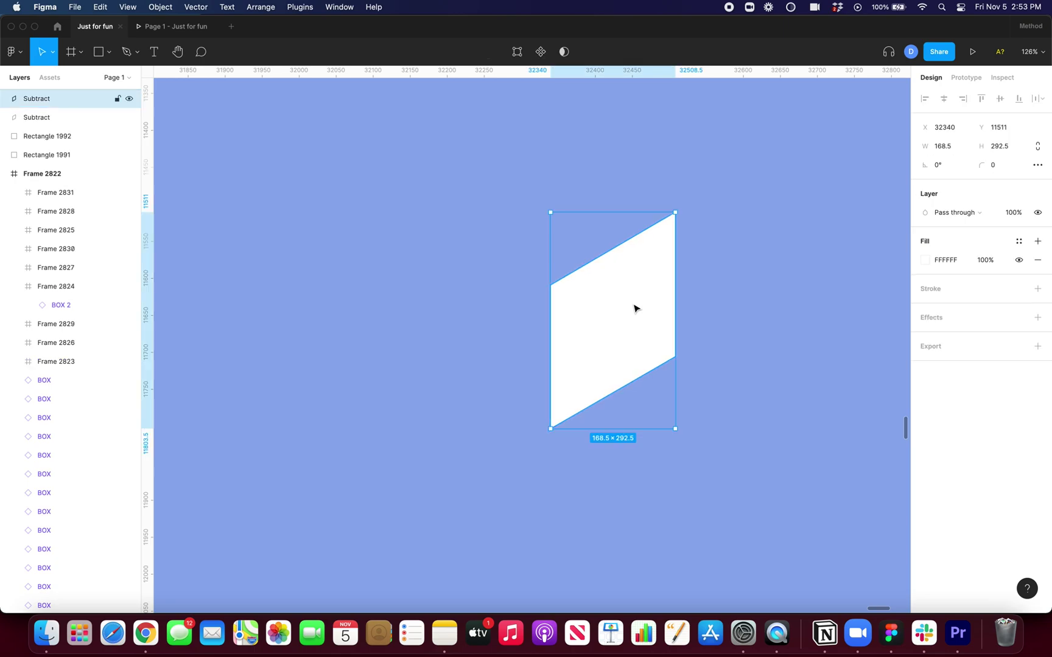
key(shift+h)
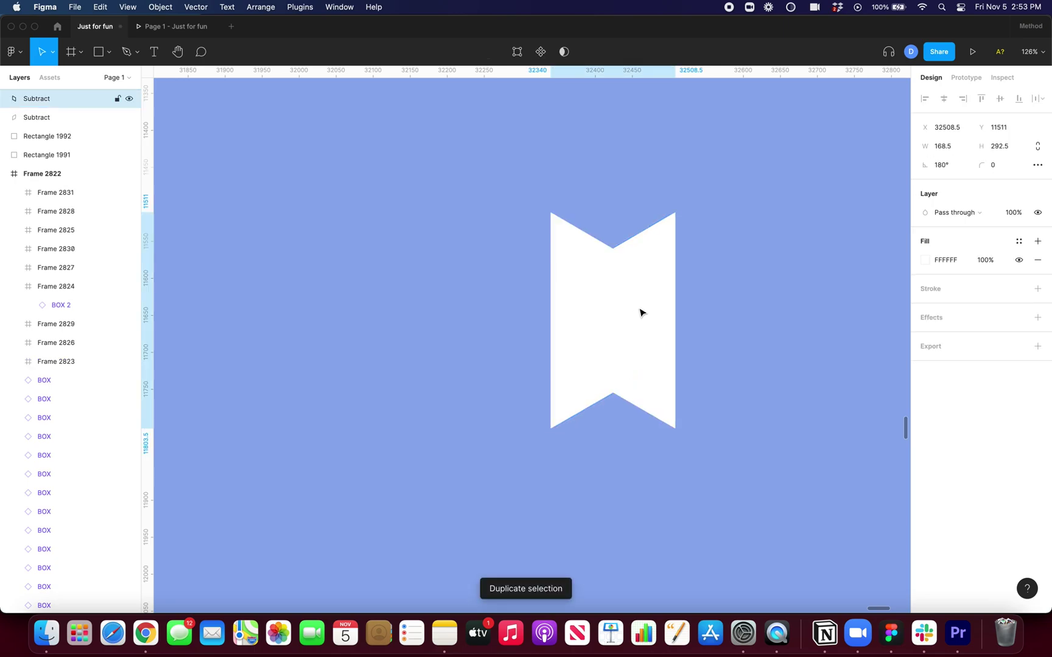
drag(650, 331, 524, 335)
Change the left cube face's fill to black 000000.
click(924, 259)
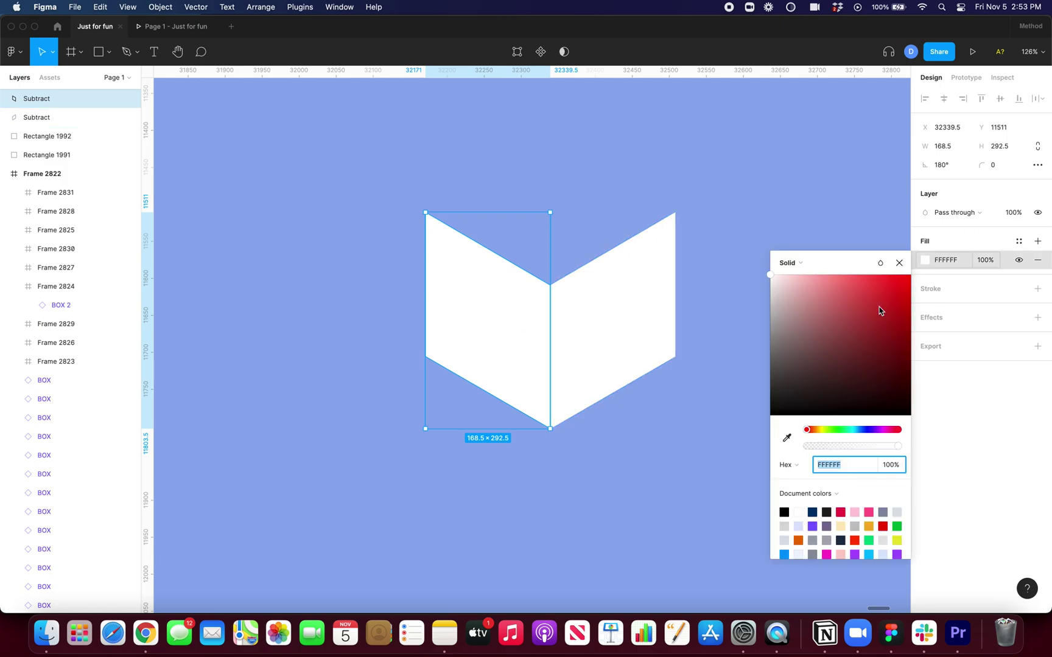
drag(818, 379, 714, 479)
click(619, 495)
Copy a cube face above the black and white faces and rotate the copy to 60°.
scroll(620, 496, down, 5)
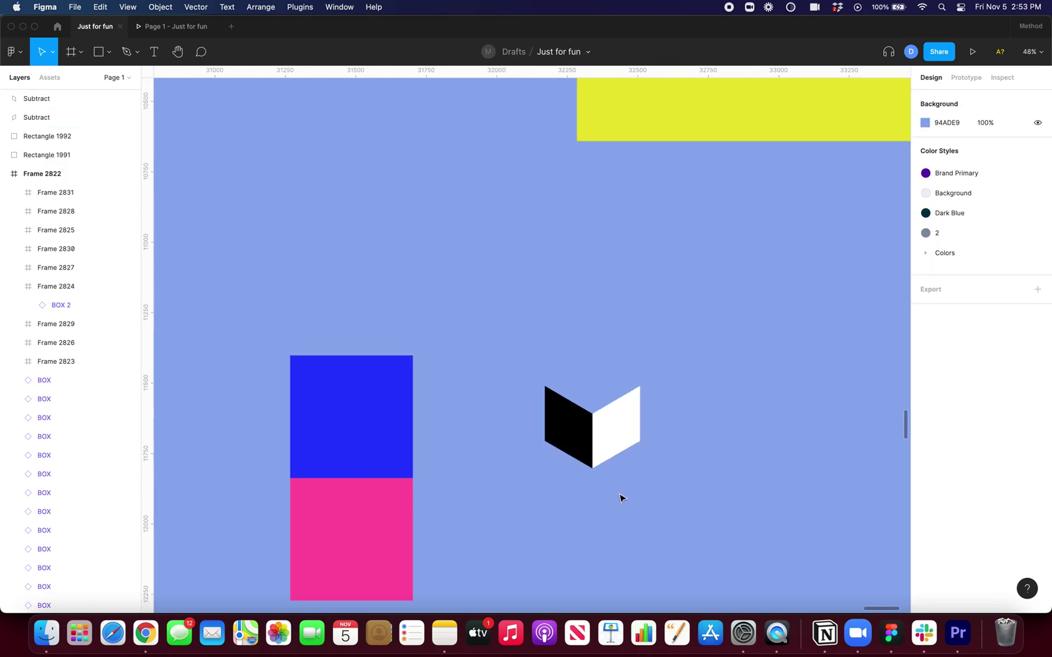
drag(619, 496, 404, 473)
scroll(640, 406, up, 3)
drag(536, 453, 564, 368)
drag(559, 284, 544, 429)
Fill the rotated face with pink FB61A2 sampled from the pink square and snap it on as the cube's top.
key(i)
click(305, 437)
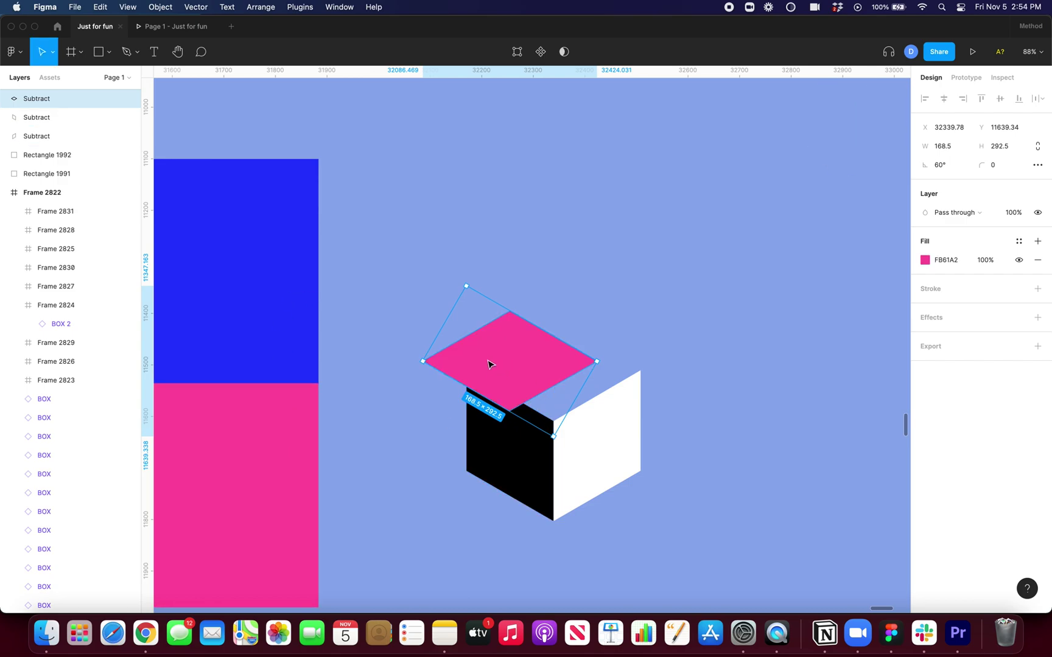
drag(488, 364, 531, 373)
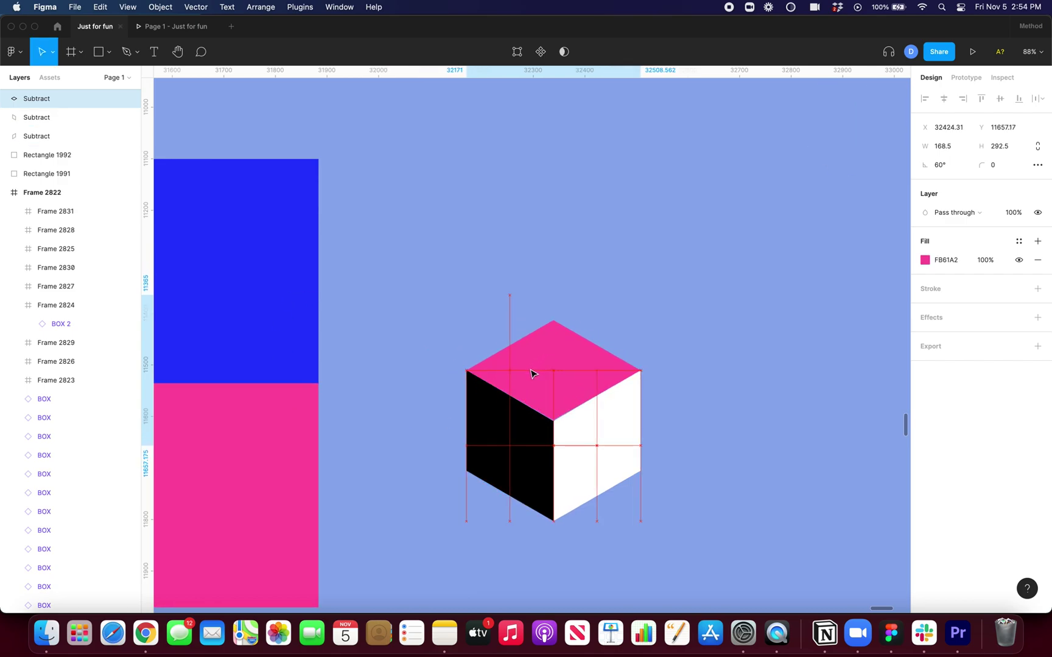
click(681, 412)
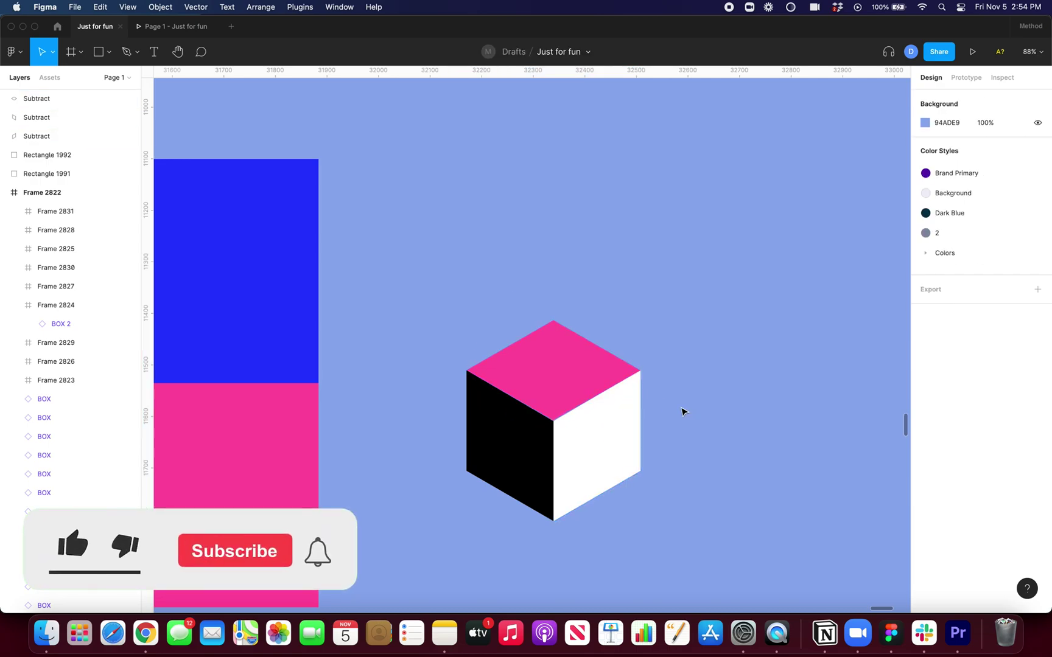
Shift the white face slightly to X 32339, Y 11513 to align it with the pink top face.
scroll(606, 379, up, 8)
drag(521, 399, 518, 406)
click(419, 587)
scroll(419, 587, down, 5)
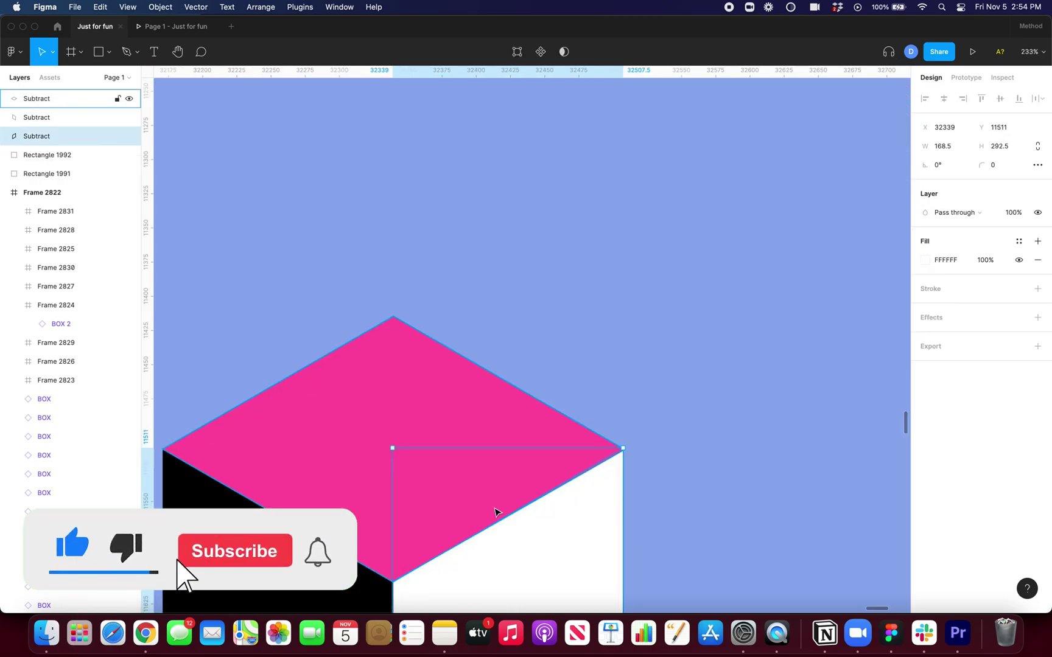
click(651, 507)
scroll(651, 506, up, 6)
scroll(652, 507, left, 10)
click(357, 455)
scroll(316, 469, right, 10)
drag(547, 358, 548, 365)
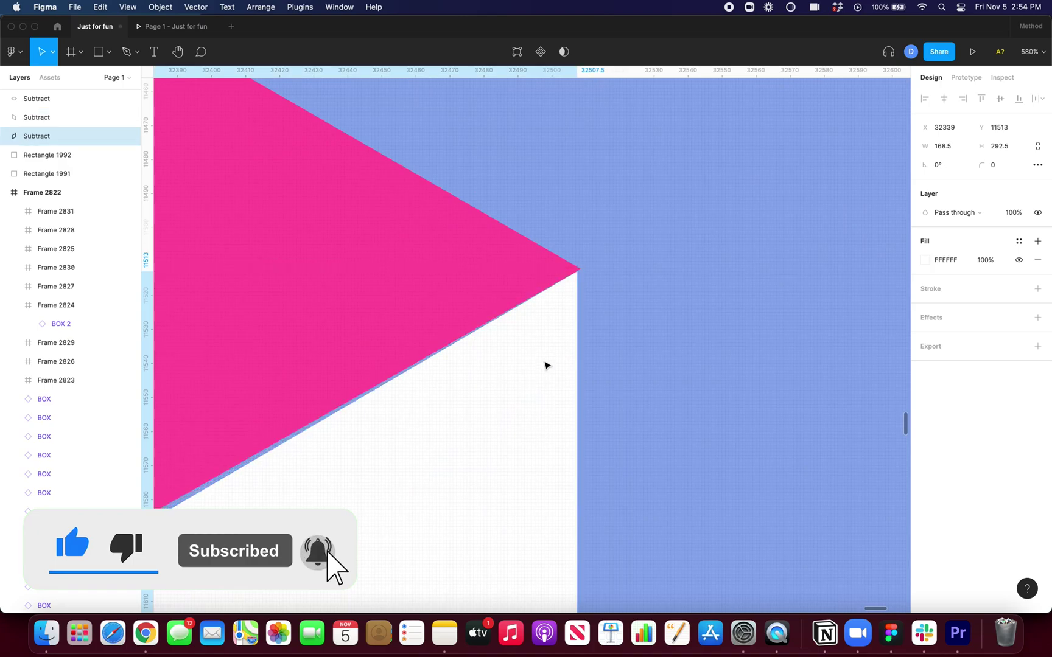
Edit the white face's vector corner point at the cube's centre, where the three faces meet, to align the edges.
scroll(545, 362, down, 4)
scroll(266, 484, up, 6)
double_click(357, 467)
drag(359, 471, 358, 476)
double_click(370, 498)
click(358, 480)
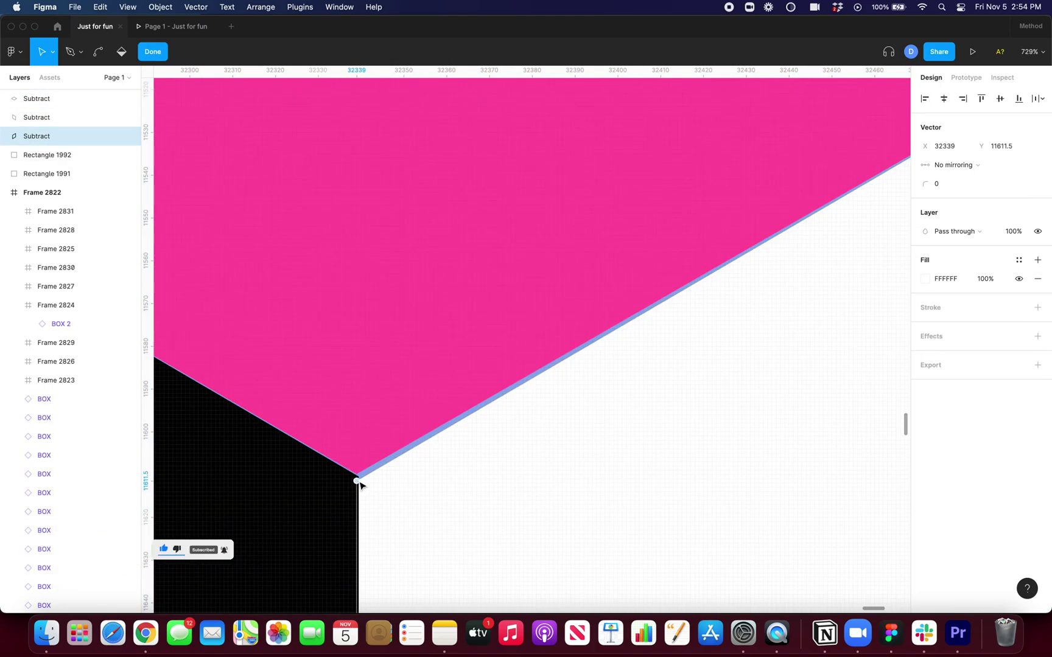
scroll(359, 481, down, 5)
click(630, 432)
click(629, 432)
Move the cube's three faces to X 32386, Y 11157 and combine them into a component named Square.
scroll(645, 438, down, 6)
scroll(669, 482, up, 3)
scroll(666, 478, down, 3)
drag(665, 478, 670, 393)
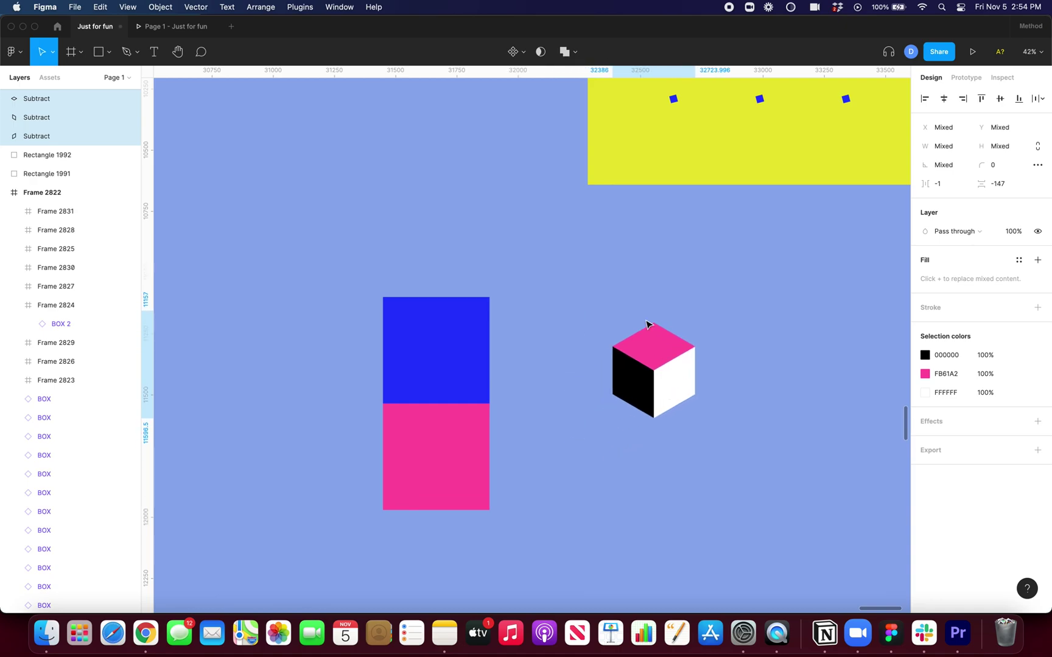
click(513, 52)
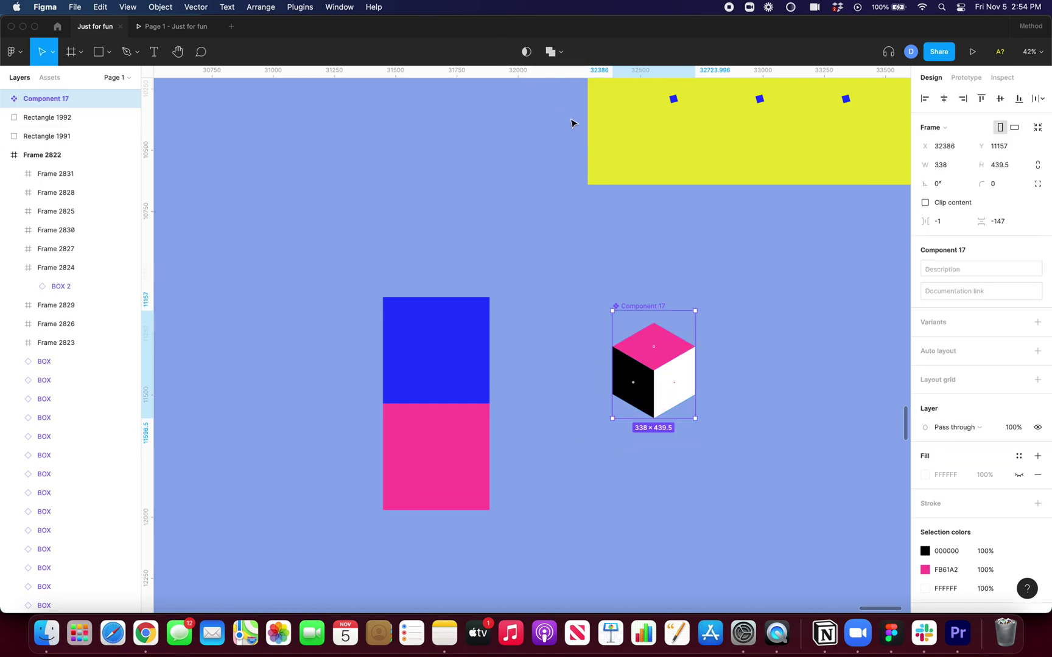
key(super+r)
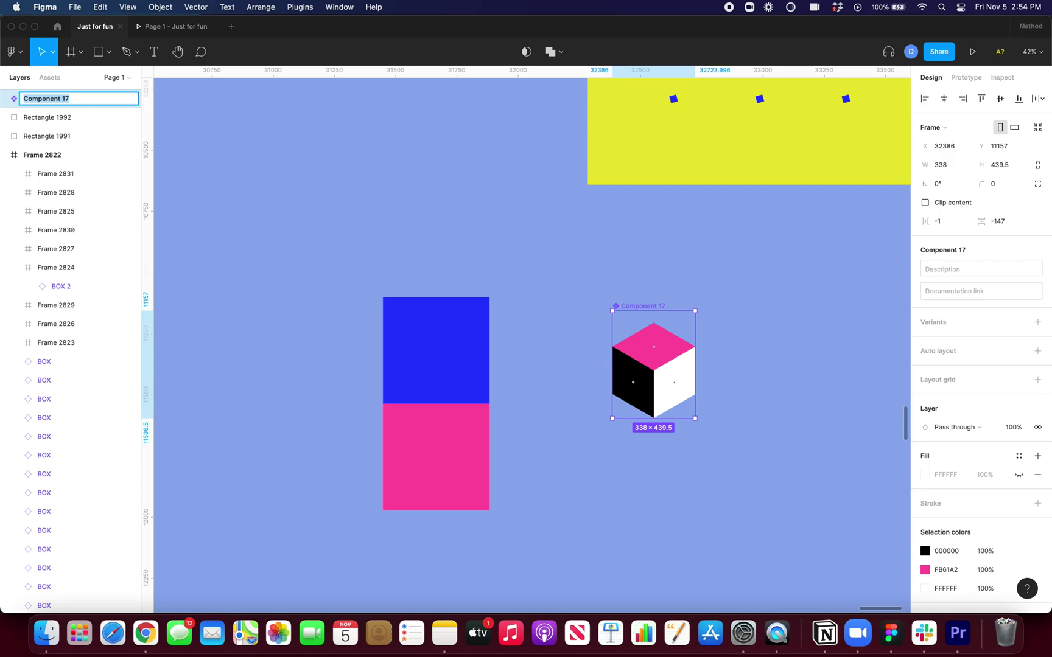
text(Square)
key(Return)
Add a second variant to the Square component and name the first variant Closed.
scroll(776, 357, right, 3)
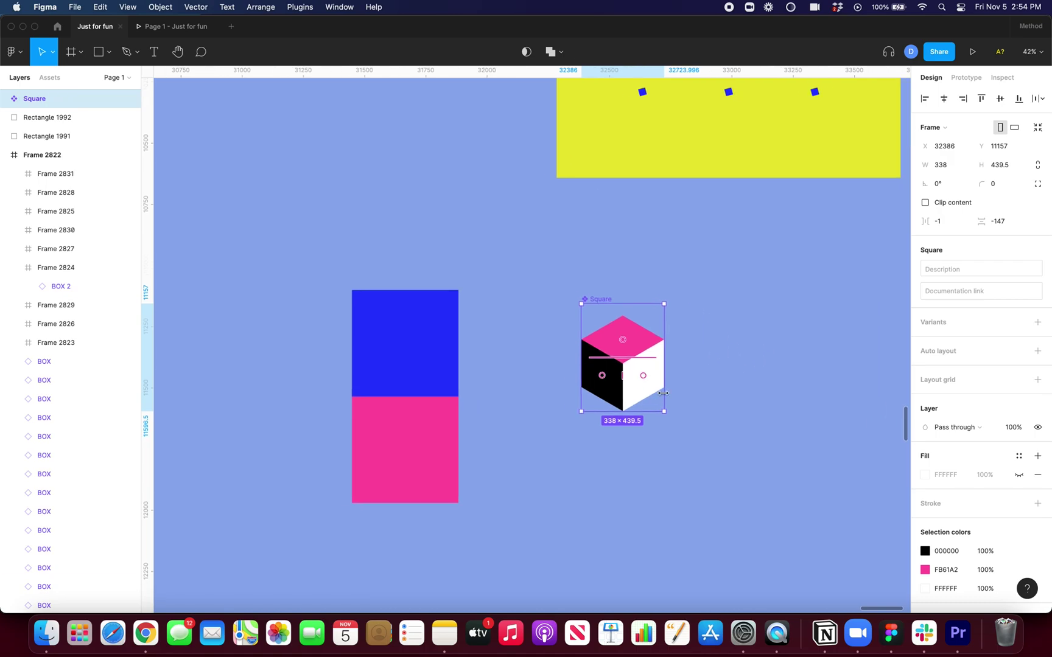
click(1038, 323)
click(595, 366)
click(995, 298)
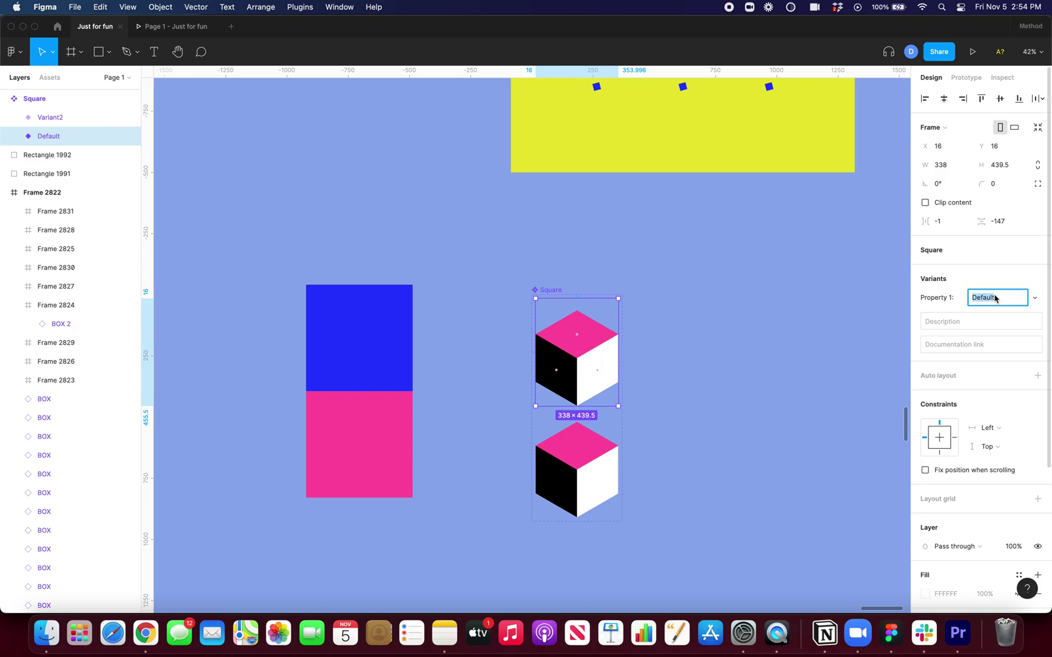
text(Closed)
key(Return)
Name the second cube variant Open.
click(566, 484)
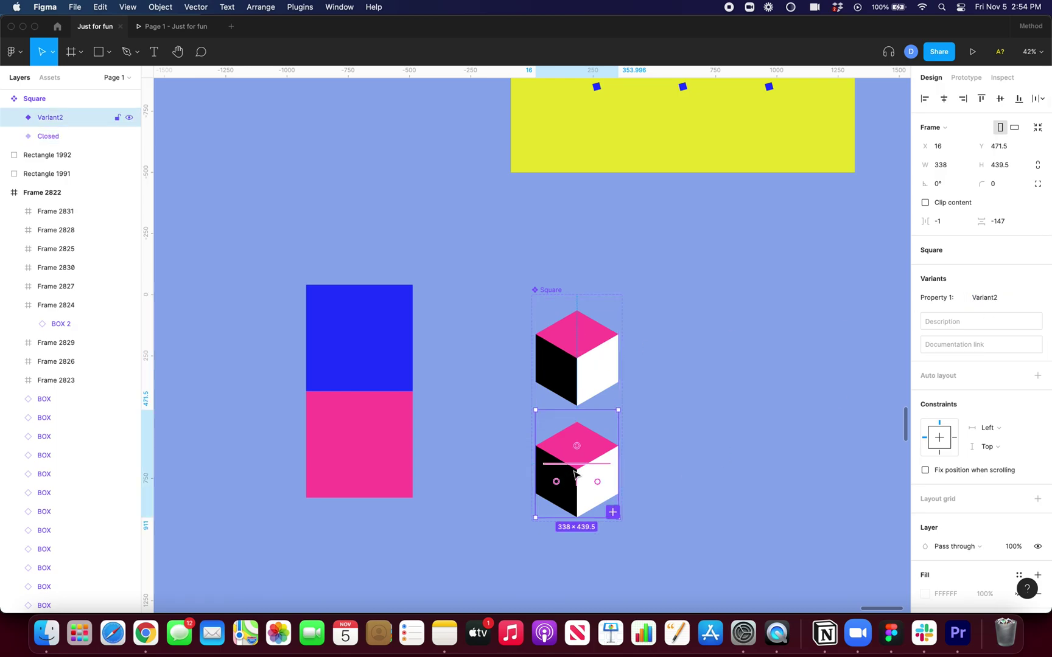
click(981, 298)
text(Open)
key(Return)
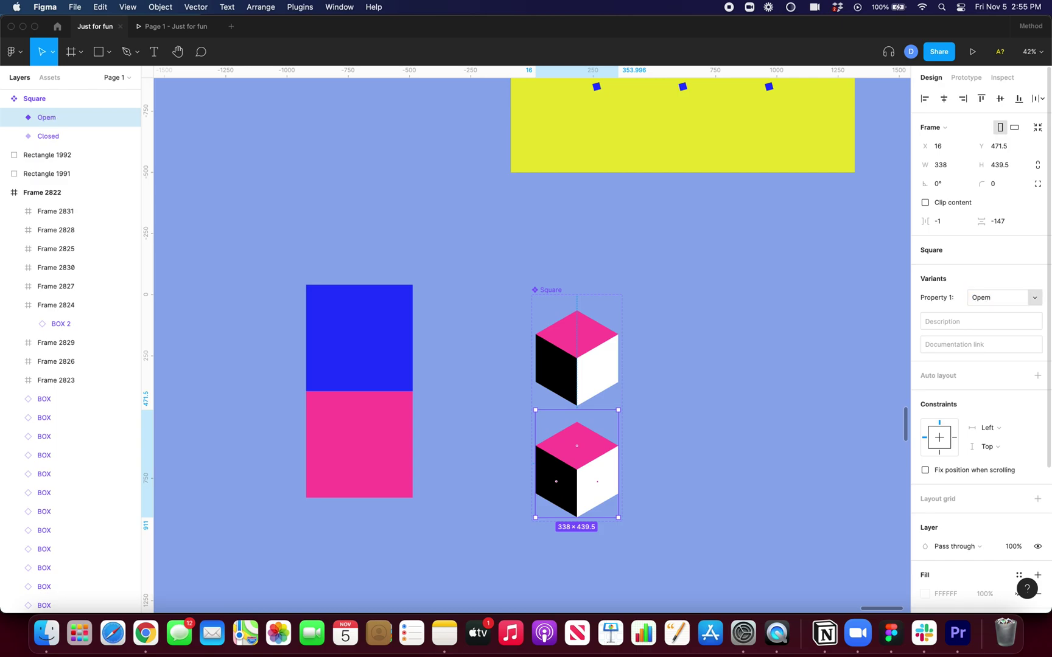
Place an instance of the Open variant to the right of the component set, at about X 33623, Y 11385.
scroll(307, 459, down, 3)
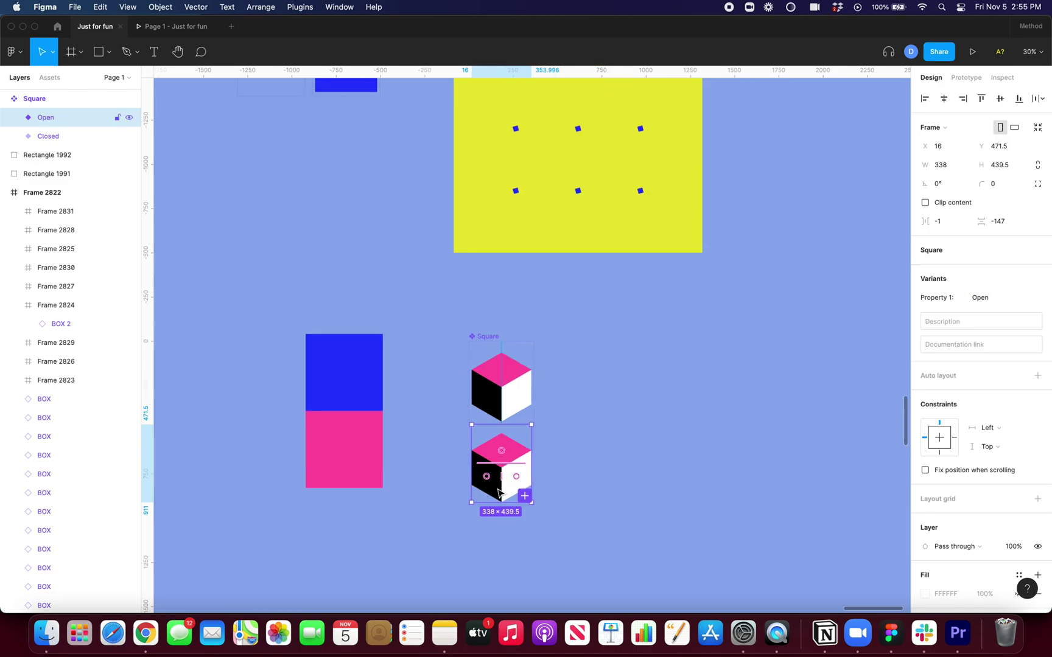
drag(498, 492, 713, 446)
scroll(715, 446, right, 1)
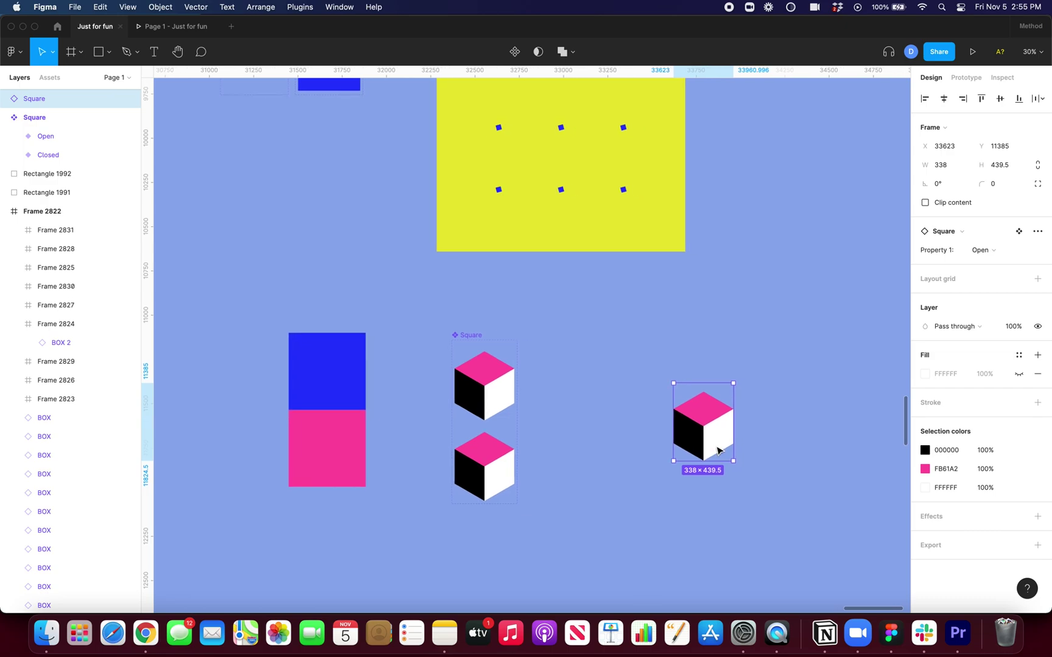
Copy the cube instance straight down and nudge it to Y 11775 so its top corner touches the cube above.
scroll(717, 451, up, 3)
drag(704, 406, 704, 519)
scroll(706, 519, up, 8)
key(Up)
key(Up)
key(Up)
key(Up)
key(Up)
key(Up)
key(Up)
scroll(705, 519, down, 5)
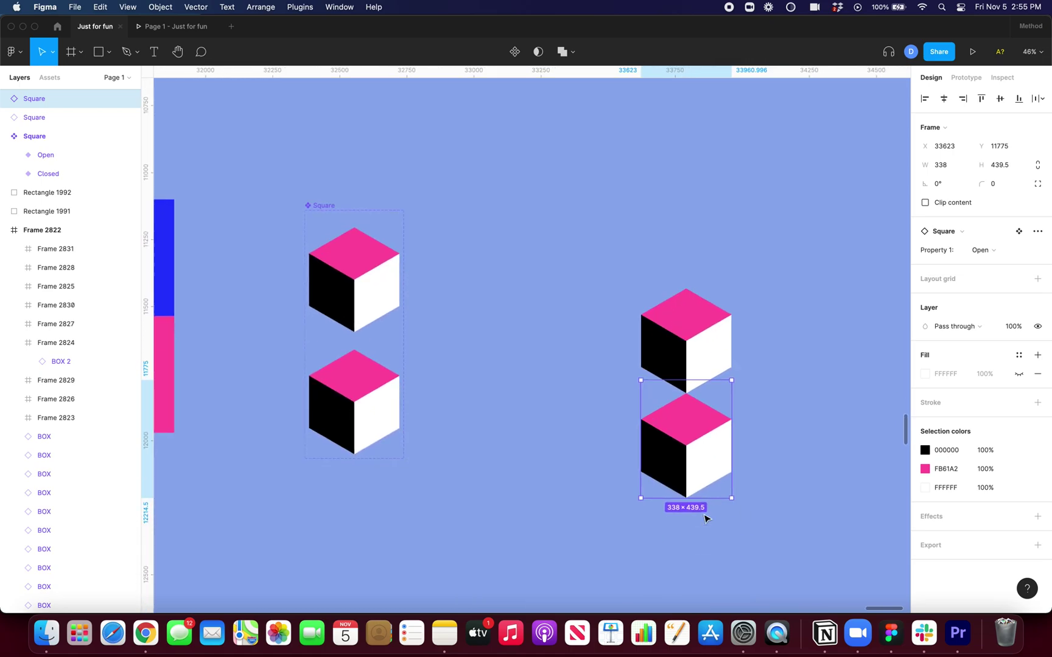
Repeat the duplication three times to make a column of five evenly spaced cubes.
scroll(704, 519, down, 3)
key(super+d)
key(super+d)
key(super+d)
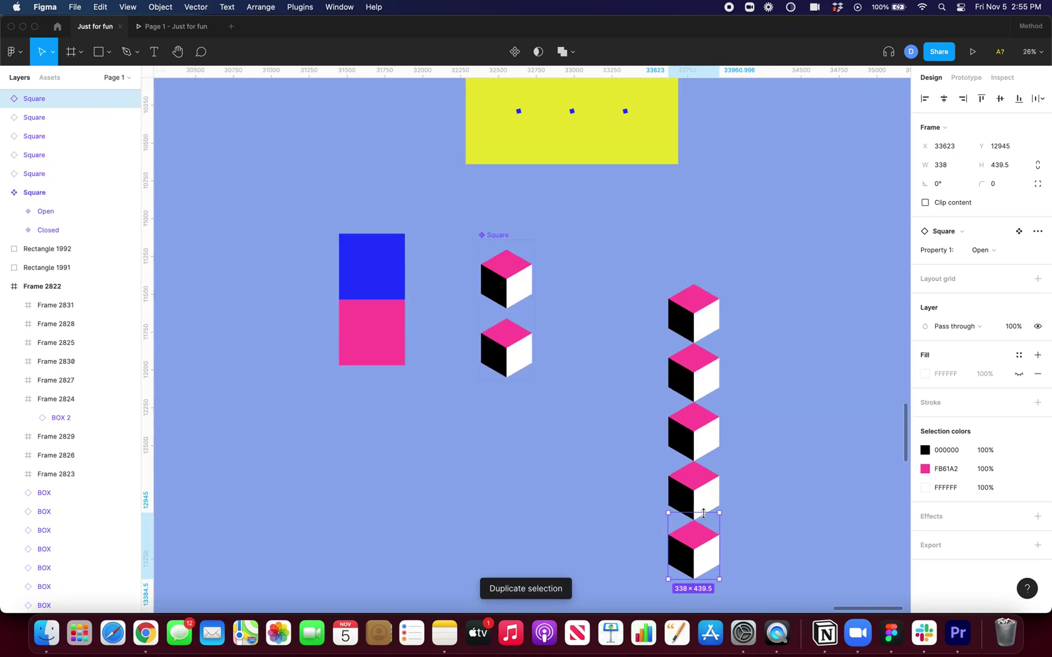
Copy the whole cube column to X 33961, offset half a cube lower so the two columns interlock.
scroll(705, 516, right, 2)
drag(713, 560, 611, 301)
drag(616, 301, 668, 332)
scroll(669, 332, up, 8)
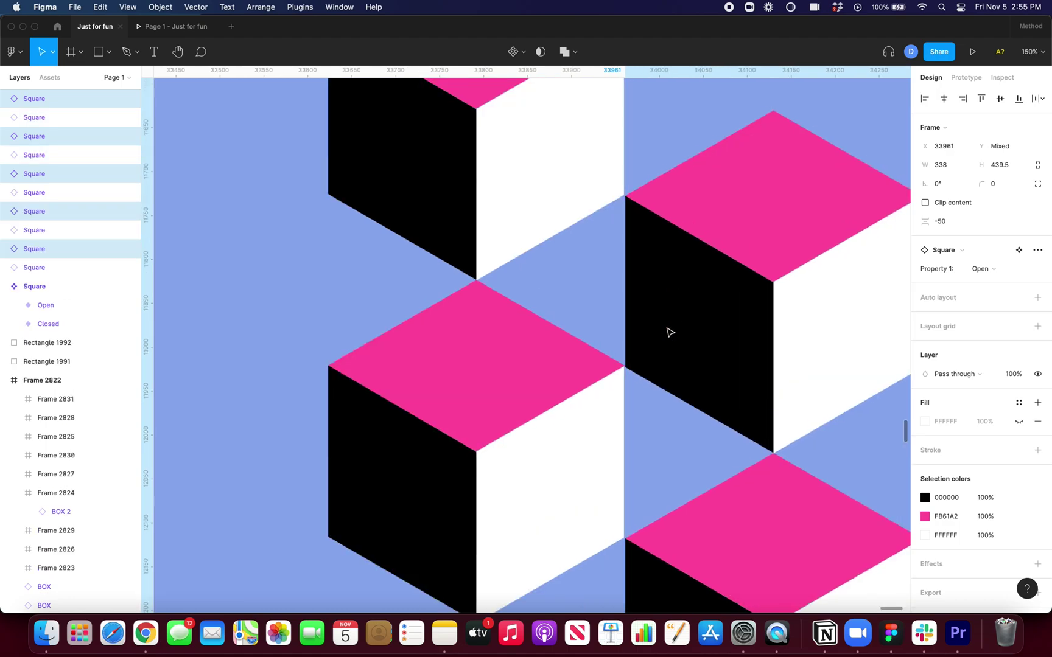
Duplicate the staggered cube columns into a third and fourth column, with the third at X 34299.
scroll(669, 332, down, 9)
drag(598, 246, 633, 473)
drag(633, 472, 718, 472)
key(super+d)
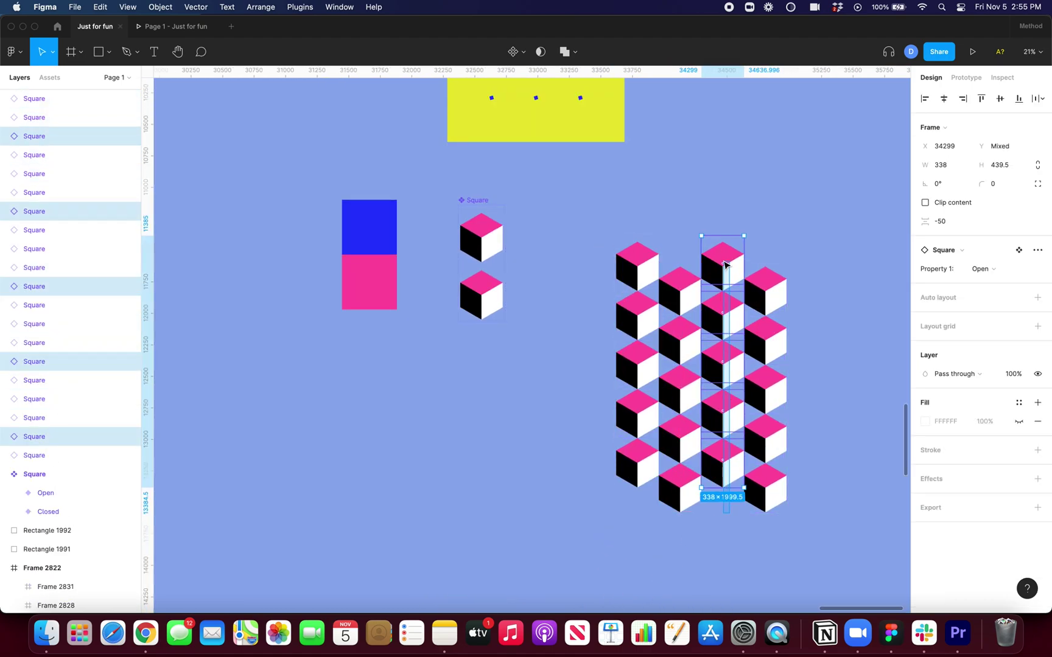
Duplicate the staggered cube columns into a fifth and sixth column, with the sixth at X 35313.
key(super+d)
scroll(794, 270, right, 2)
drag(698, 256, 716, 507)
key(super+d)
scroll(787, 303, up, 5)
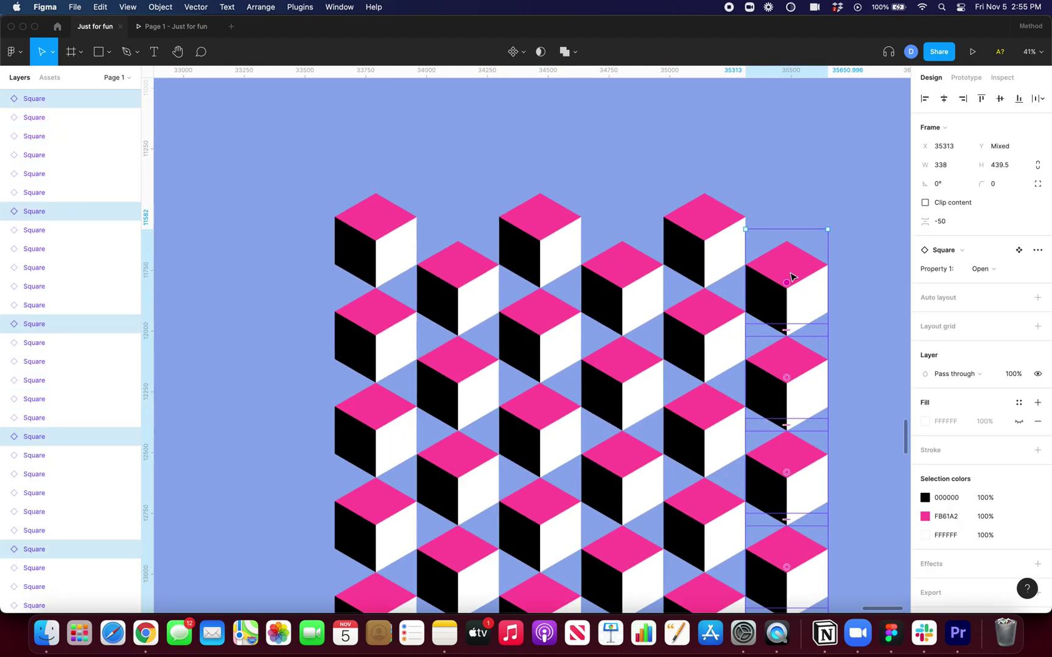
double_click(791, 277)
drag(791, 277, 707, 219)
key(super+z)
Enlarge the Square component set's frame to 831 × 1511.
scroll(716, 282, down, 5)
scroll(407, 491, left, 1)
click(429, 388)
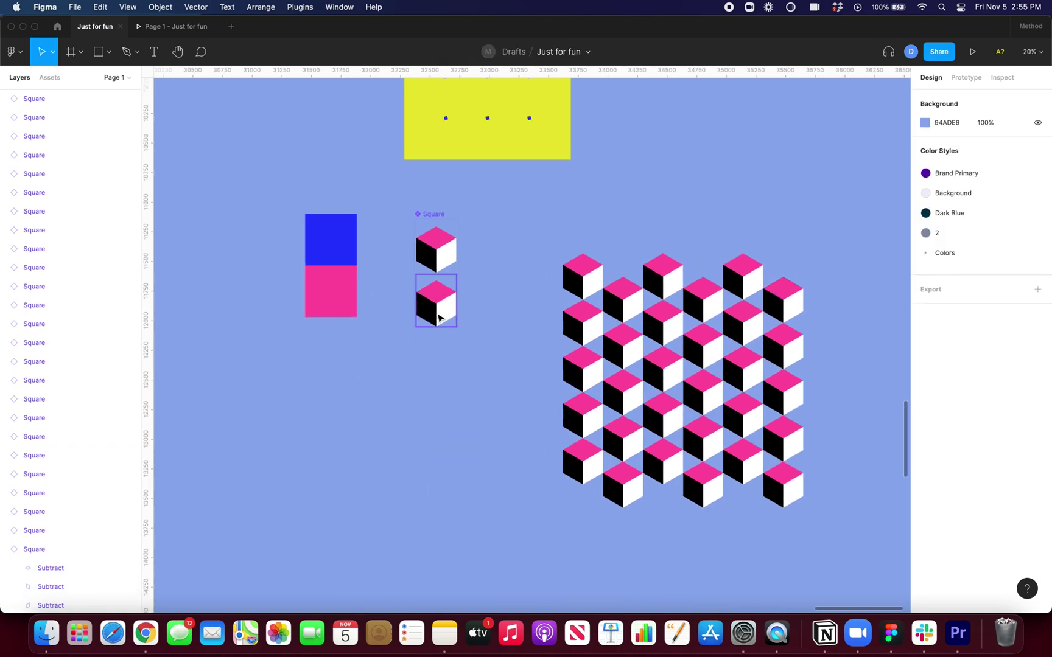
scroll(438, 317, up, 5)
scroll(437, 286, up, 3)
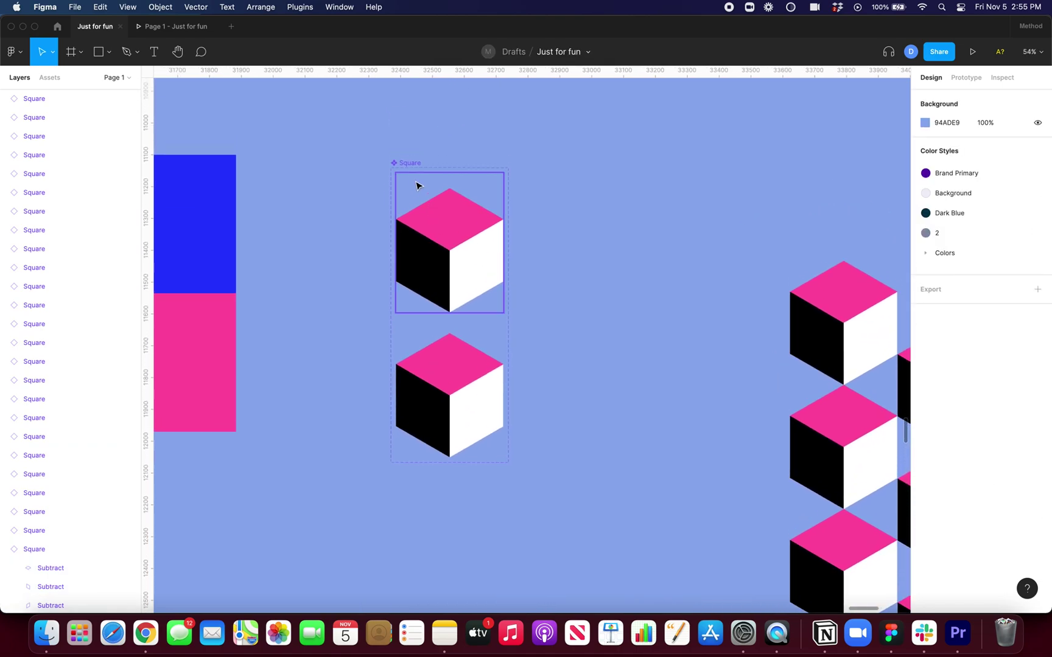
click(408, 167)
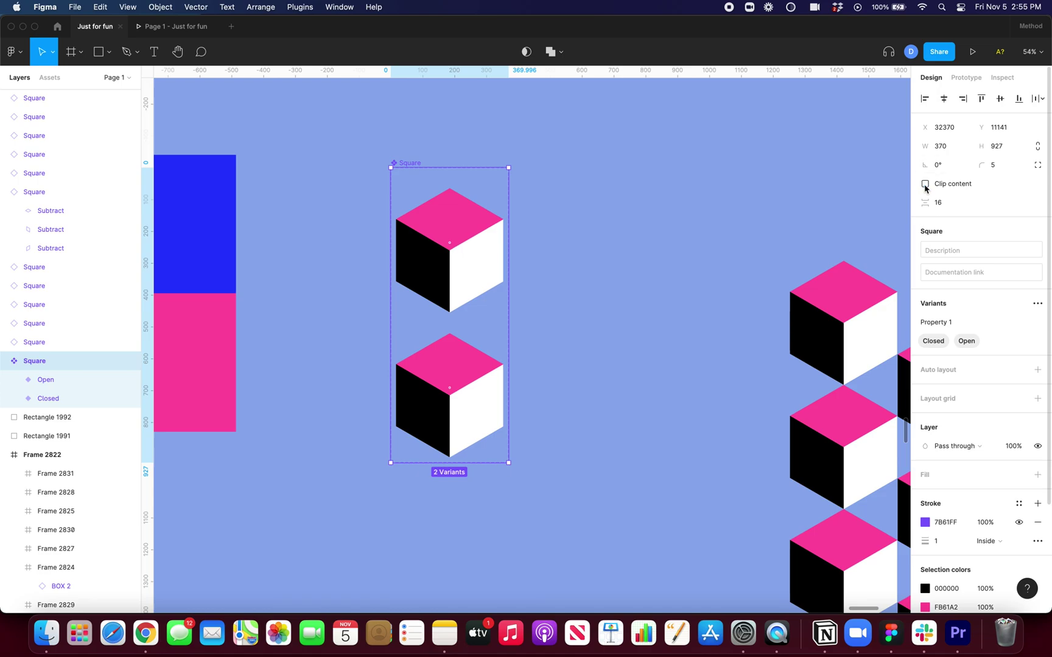
scroll(430, 188, down, 5)
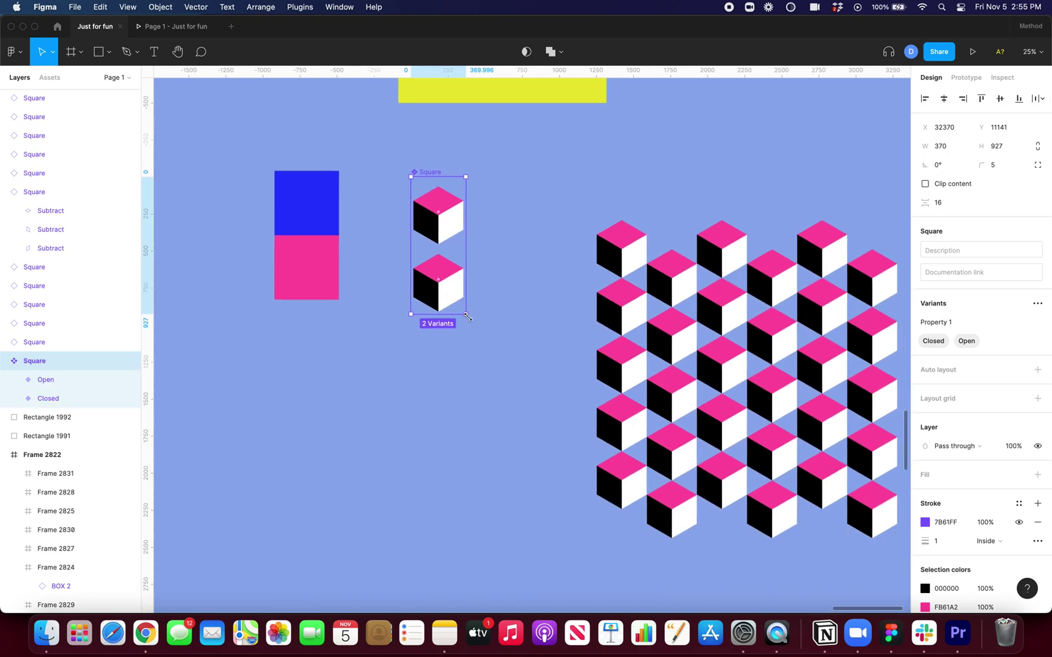
drag(467, 315, 533, 400)
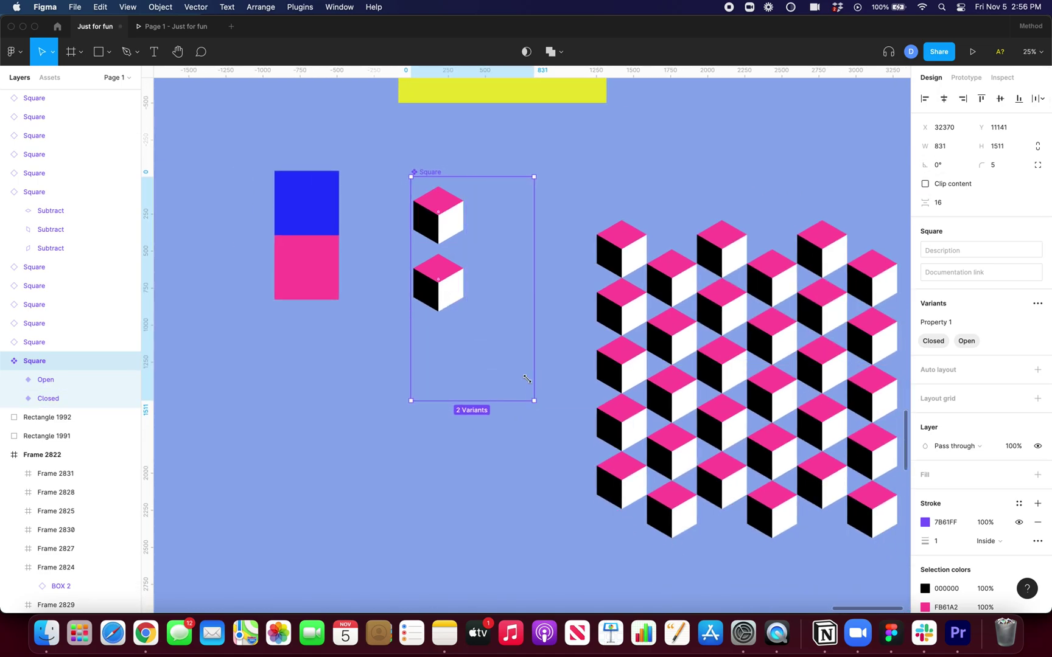
Move the Open variant further down and right within the Square component set, and shift the set left.
drag(452, 285, 491, 334)
key(super+z)
click(449, 286)
drag(434, 174, 399, 175)
Raise the Open variant's pink top face above the cube to Y 124.92.
double_click(445, 307)
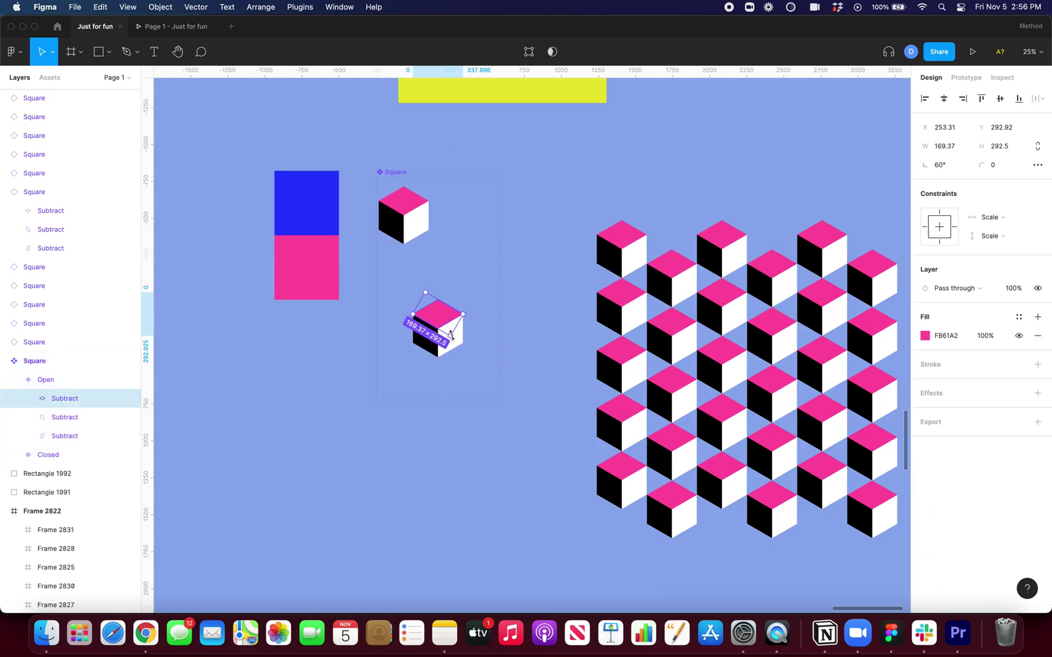
scroll(451, 340, up, 5)
scroll(452, 340, down, 5)
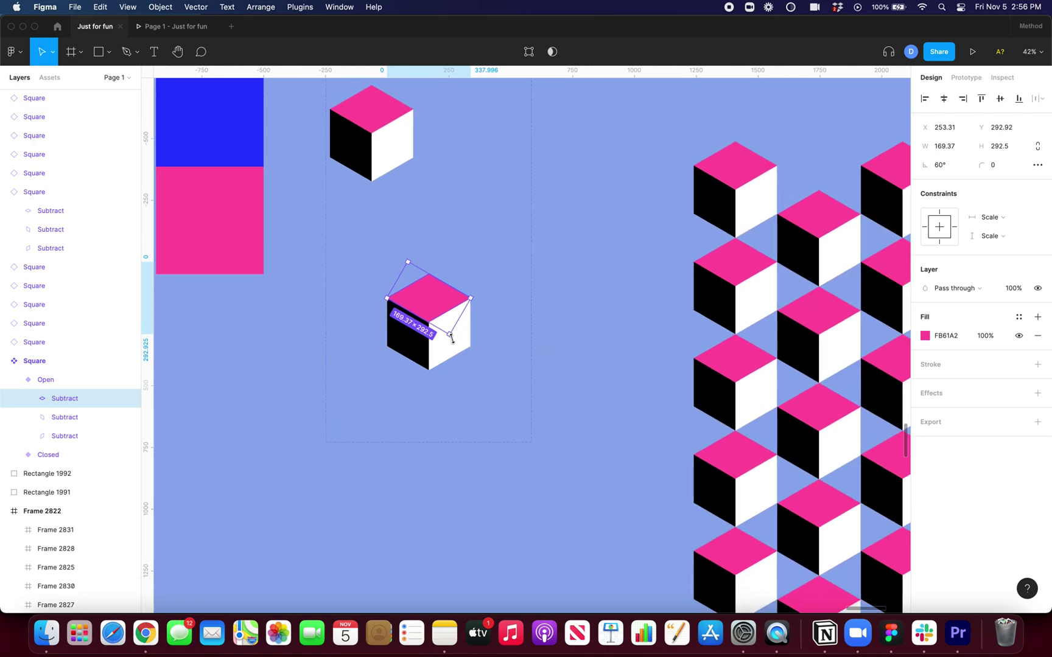
scroll(454, 342, up, 3)
scroll(453, 343, down, 5)
key(shift+Up)
key(shift+Up)
key(shift+Up)
key(shift+Up)
key(shift+Up)
key(shift+Up)
key(shift+Up)
key(shift+Up)
key(shift+Up)
key(shift+Up)
key(shift+Up)
key(shift+Up)
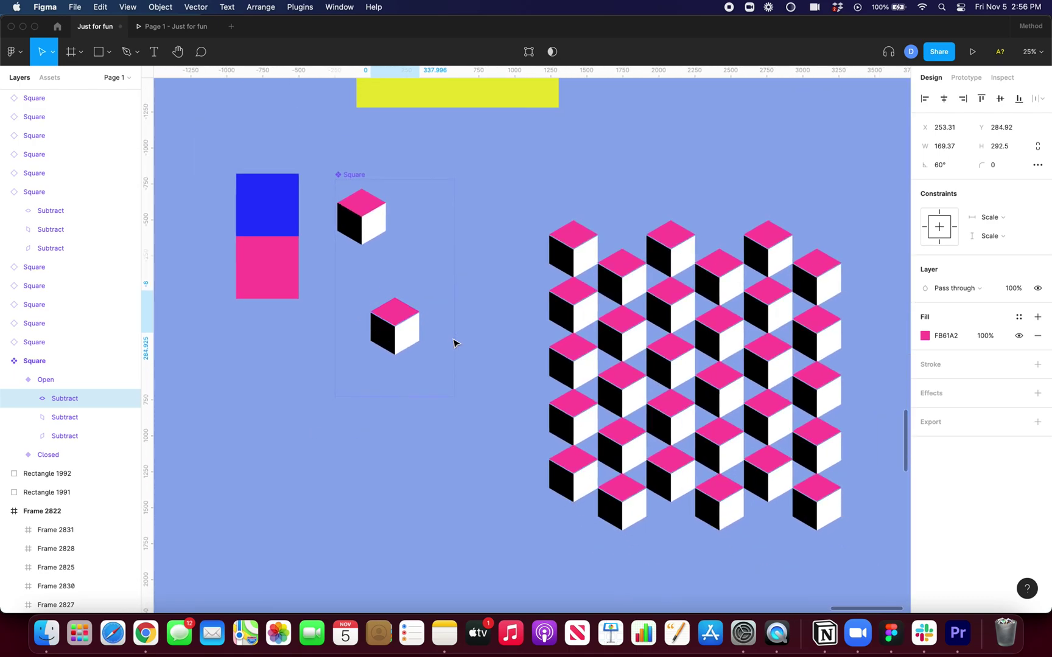
key(shift+Up)
key(shift+Up)
key(shift+Up)
key(shift+Up)
key(shift+Up)
key(shift+Up)
key(shift+Up)
key(shift+Up)
key(shift+Up)
key(shift+Up)
key(shift+Up)
key(shift+Up)
key(shift+Up)
key(shift+Up)
key(shift+Up)
key(shift+Up)
key(shift+Up)
key(shift+Up)
key(shift+Up)
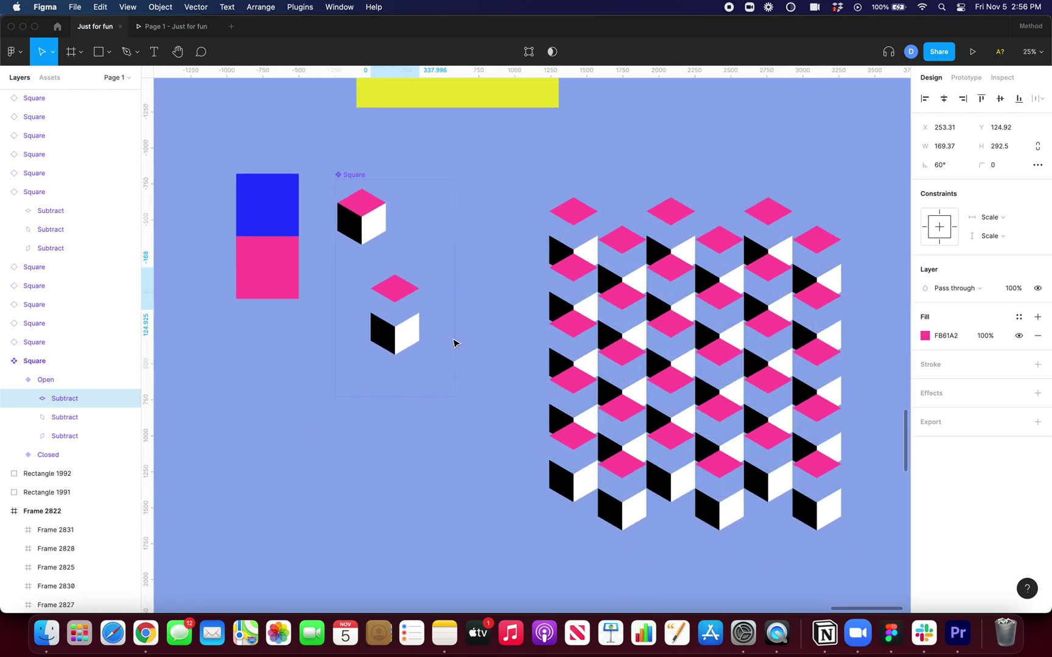
Raise the Open variant's pink top face to Y -97.08 so the tops meet the cubes above in the pattern.
key(Up)
key(Up)
key(shift+Up)
key(shift+Up)
key(shift+Up)
key(shift+Up)
key(shift+Up)
key(shift+Up)
key(shift+Up)
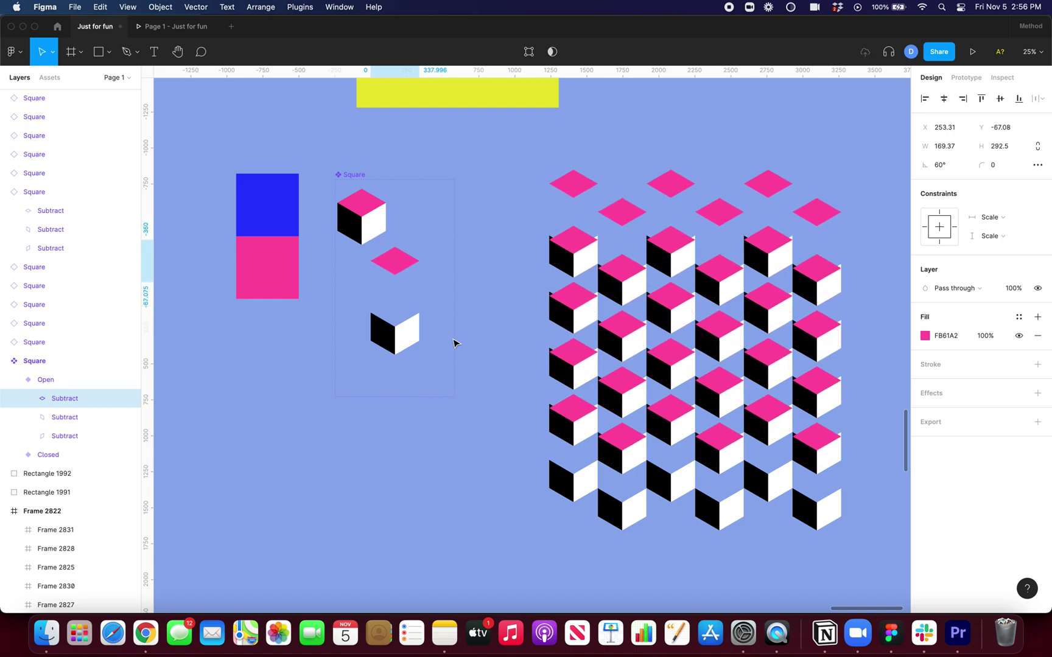
key(Up)
key(Up)
key(Up)
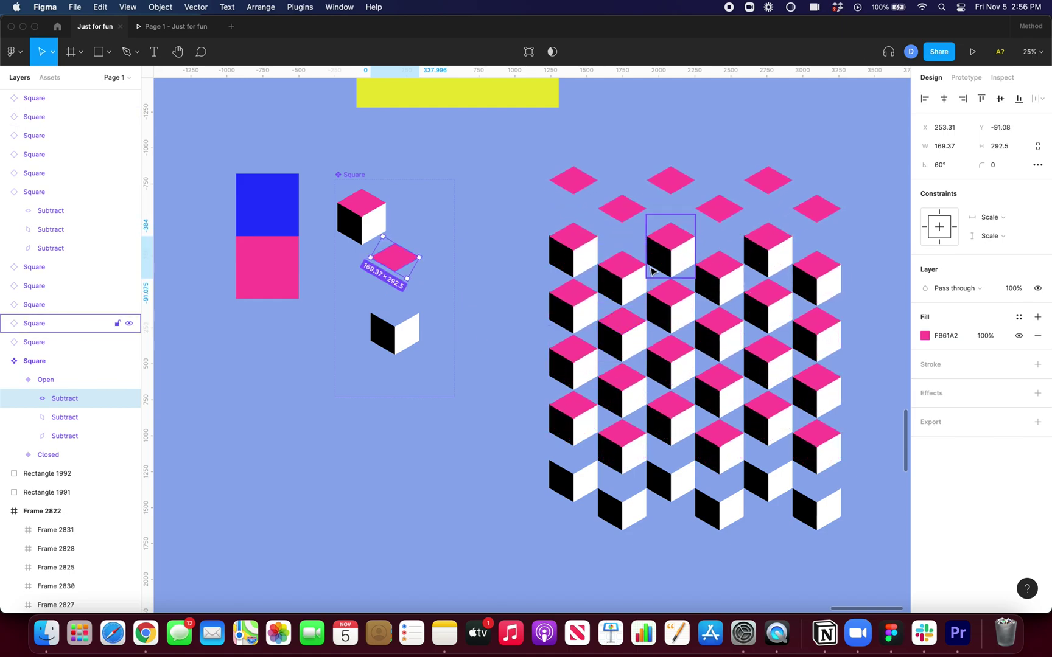
scroll(652, 270, up, 10)
key(Up)
key(Up)
key(Up)
key(Up)
key(Up)
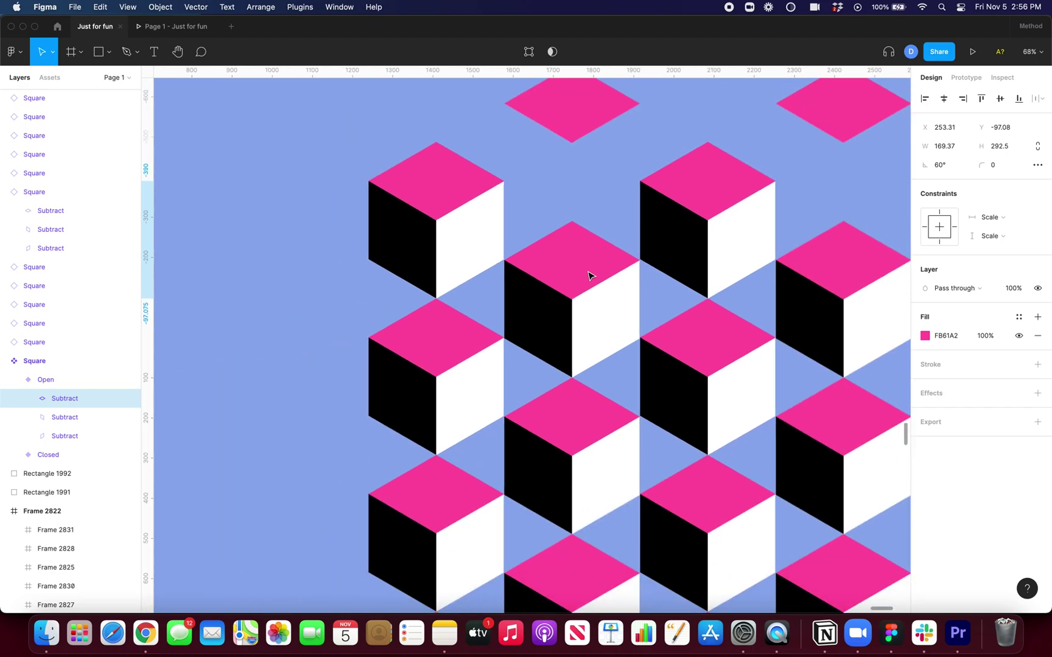
scroll(588, 276, down, 5)
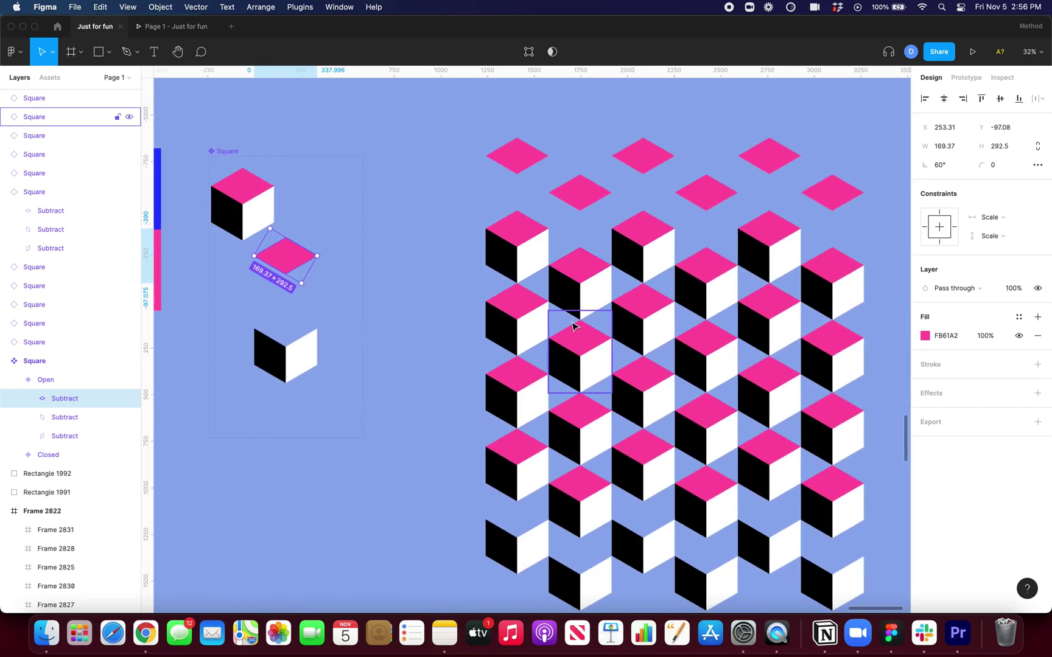
Lower the Open variant's white right face to Y 331.
scroll(572, 327, down, 2)
scroll(523, 328, left, 2)
click(487, 333)
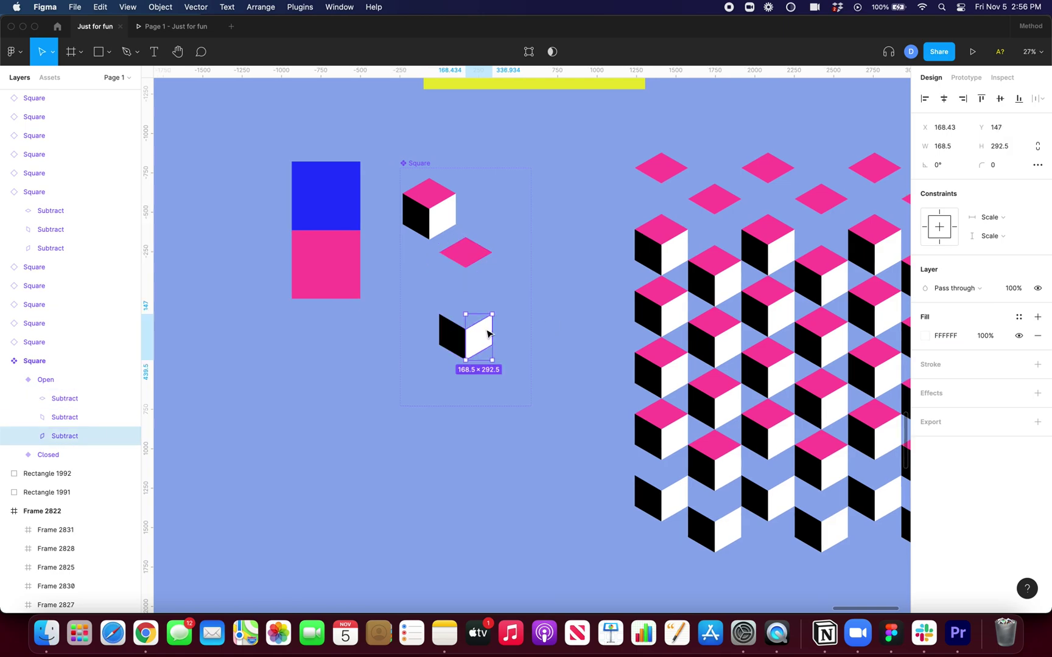
key(shift+Down)
key(shift+Down)
key(shift+Down)
key(shift+Down)
key(shift+Down)
key(shift+Down)
key(shift+Down)
key(shift+Down)
key(shift+Down)
key(shift+Down)
key(shift+Down)
key(shift+Down)
key(shift+Down)
key(shift+Down)
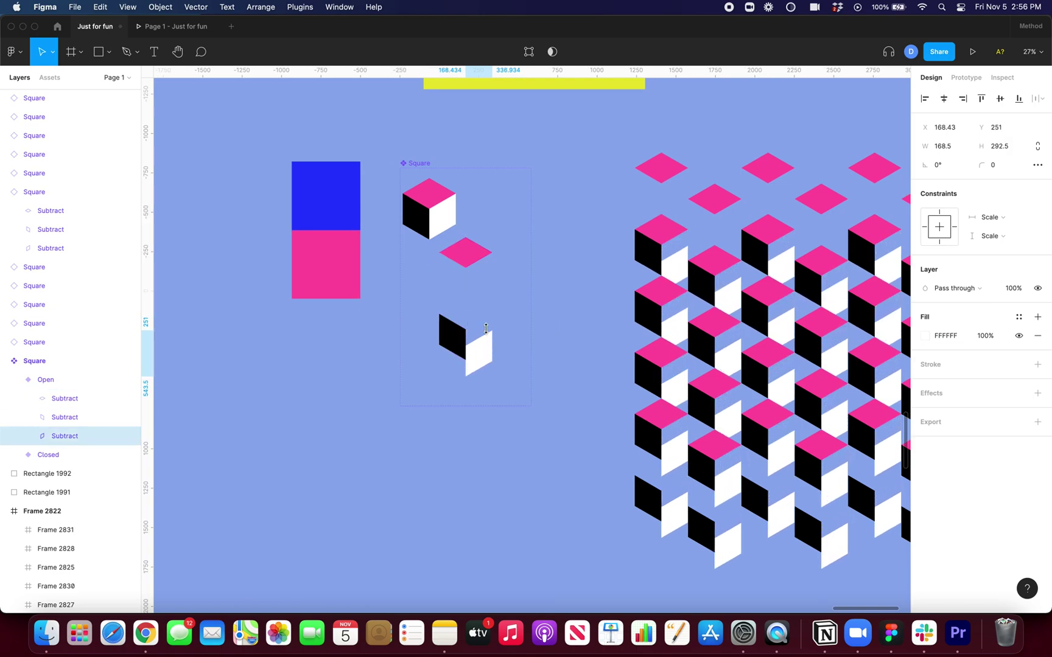
key(shift+Down)
key(shift+Down)
key(shift+Down)
key(shift+Down)
Shift the Open variant's white right face outward to X 504.43.
key(shift+Right)
key(shift+Right)
key(shift+Right)
key(shift+Right)
key(shift+Right)
key(shift+Right)
key(shift+Right)
key(shift+Right)
key(shift+Right)
key(shift+Right)
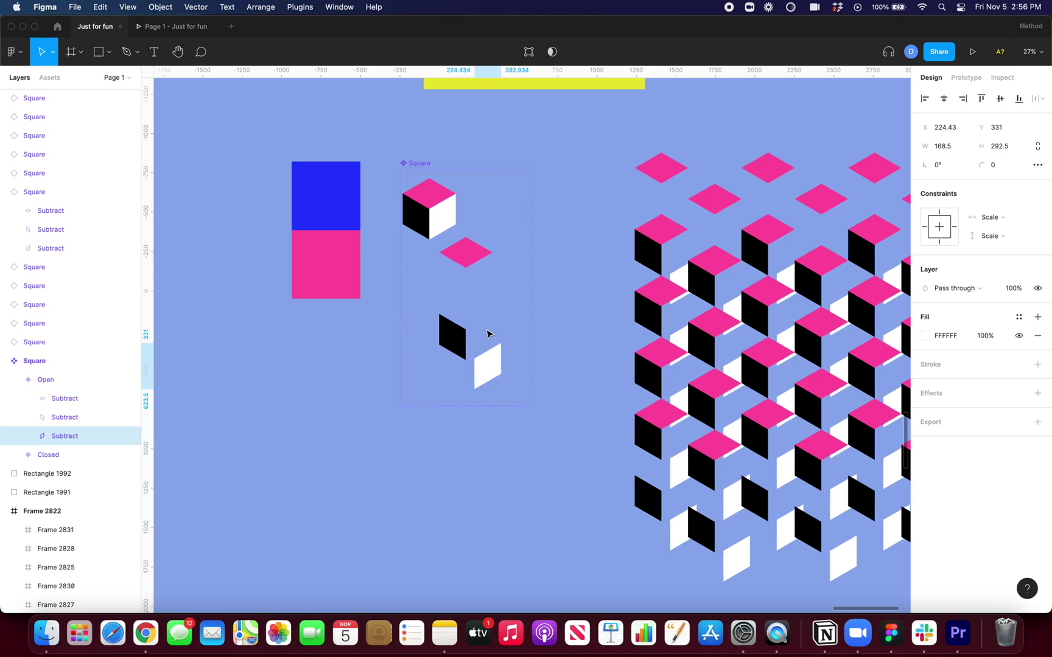
key(Right)
key(Right)
key(Right)
key(Right)
key(shift+Right)
key(shift+Right)
key(shift+Right)
key(shift+Right)
key(shift+Right)
key(shift+Right)
key(shift+Right)
key(shift+Right)
key(shift+Right)
key(shift+Right)
key(shift+Right)
key(shift+Right)
key(shift+Right)
key(shift+Right)
key(shift+Right)
key(shift+Right)
key(shift+Right)
key(shift+Right)
key(shift+Right)
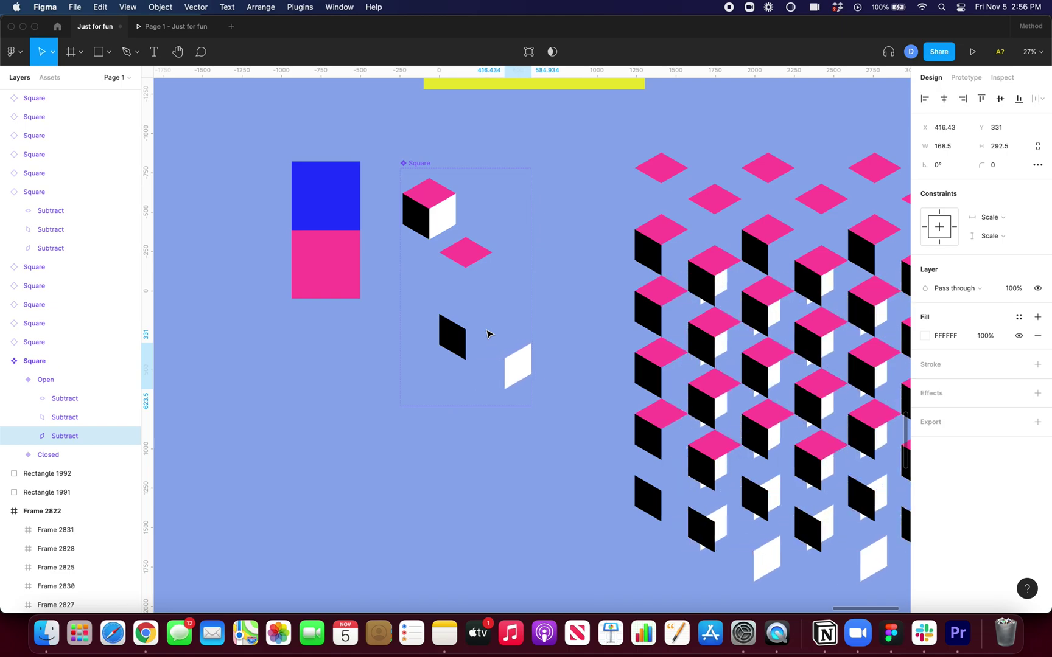
key(Right)
key(Right)
key(shift+Right)
key(shift+Right)
key(shift+Right)
key(shift+Right)
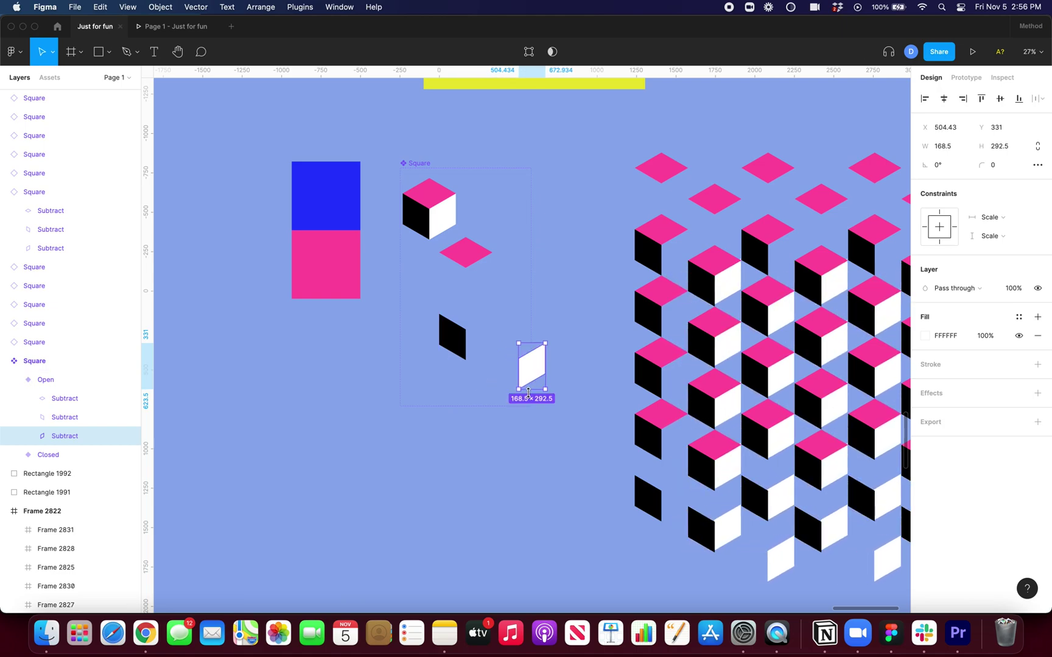
Fine-tune the Open variant's white face to X 506.43, Y 339 so it meets the neighbouring cubes' pink tops.
key(Down)
key(Down)
scroll(807, 433, up, 10)
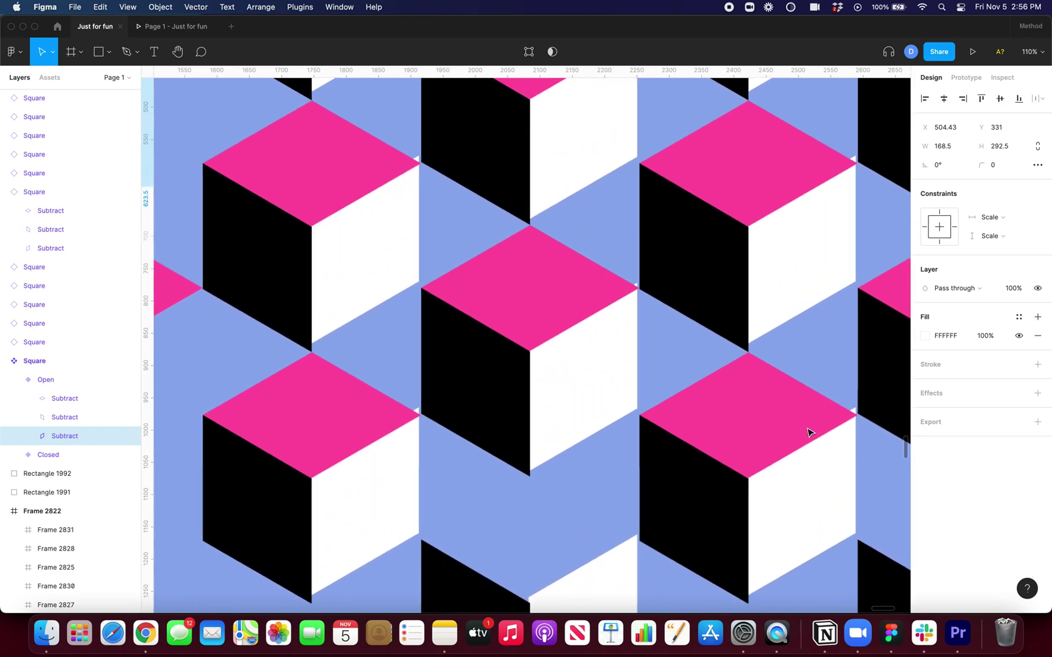
key(Down)
key(Down)
key(Down)
key(Down)
key(Down)
key(Down)
key(Down)
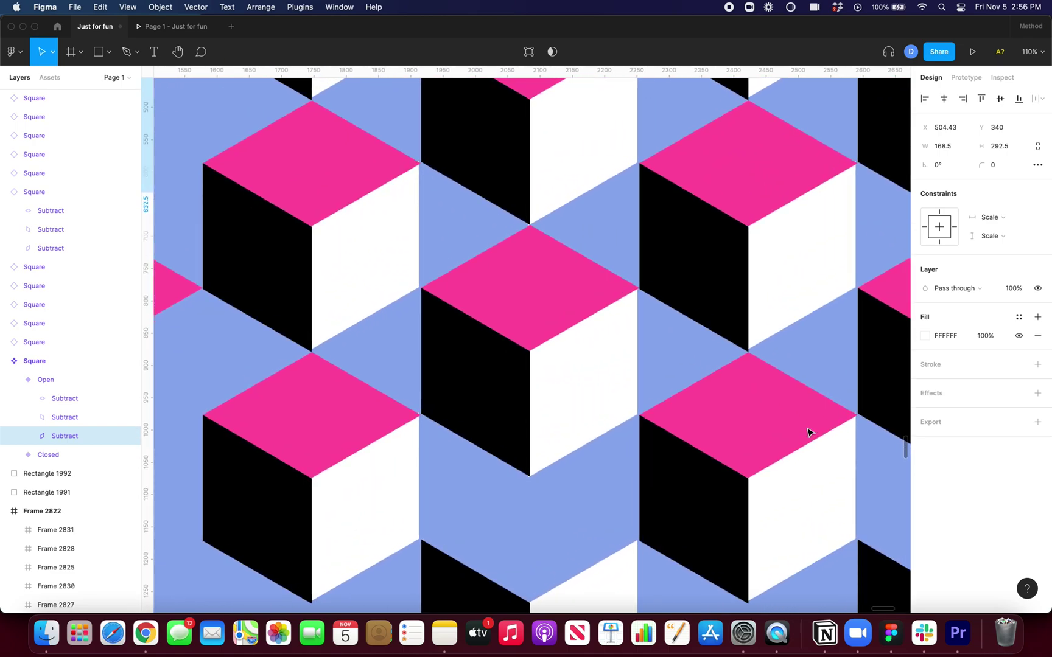
key(Right)
key(Right)
key(Up)
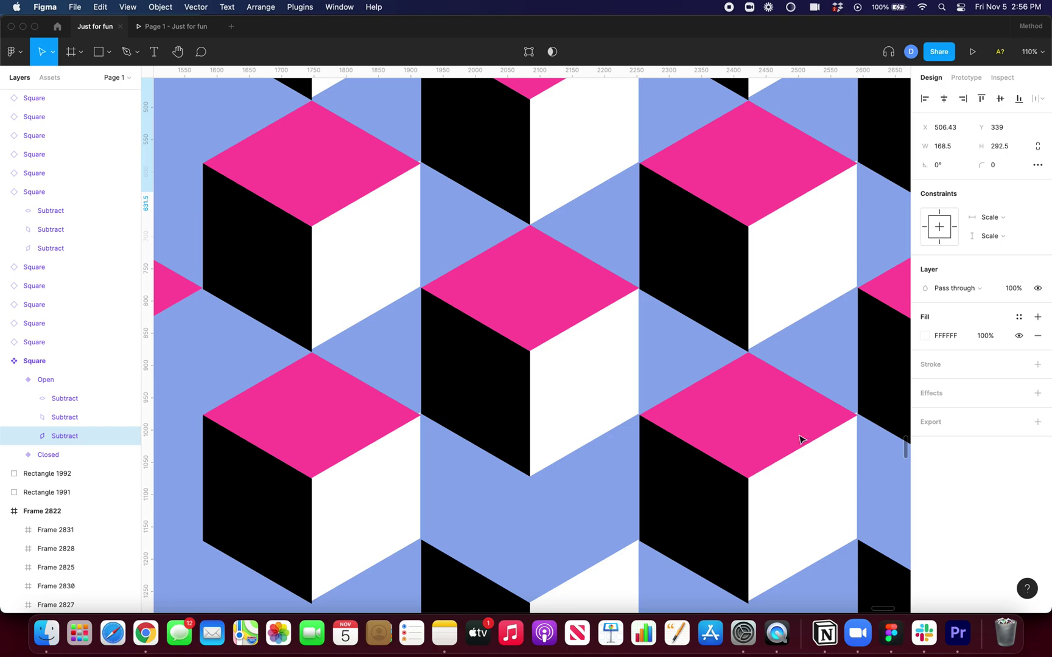
Move the Open variant's black left face down and left to X -159.07, Y 258.
scroll(752, 463, down, 10)
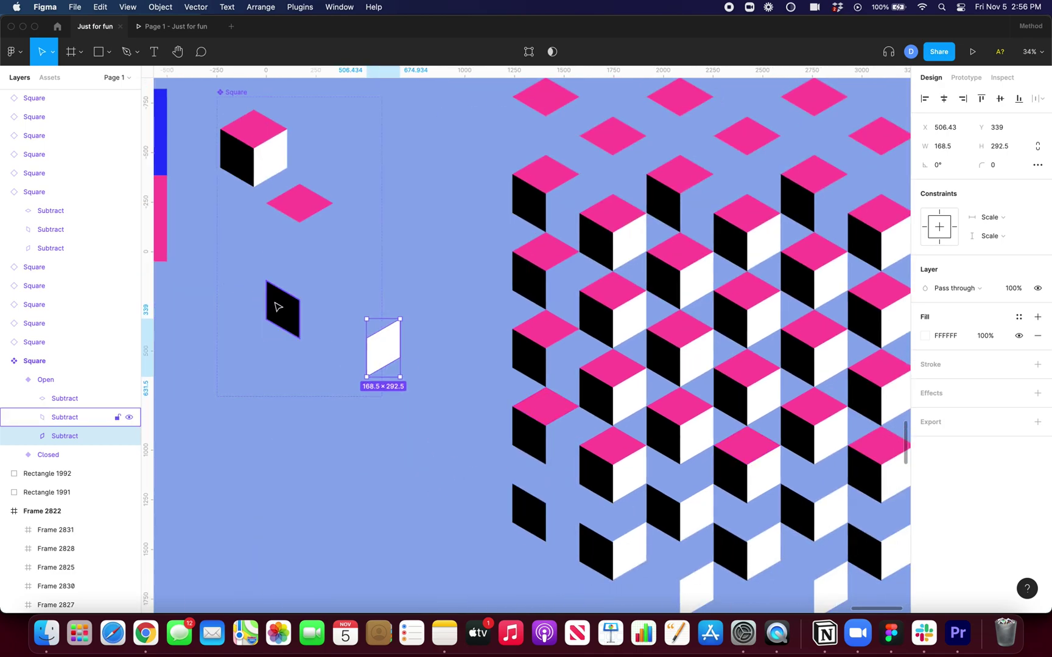
click(276, 304)
key(shift+Down)
key(shift+Down)
key(shift+Down)
key(shift+Down)
key(shift+Down)
key(shift+Down)
key(shift+Down)
key(shift+Down)
key(shift+Down)
key(shift+Down)
key(shift+Down)
key(shift+Down)
key(shift+Down)
key(shift+Down)
key(shift+Left)
key(shift+Left)
key(shift+Left)
key(shift+Left)
key(shift+Left)
key(shift+Left)
key(shift+Left)
key(shift+Left)
key(shift+Left)
key(shift+Left)
key(shift+Left)
key(shift+Left)
key(shift+Left)
key(shift+Left)
key(shift+Left)
key(shift+Left)
key(shift+Left)
key(shift+Left)
key(shift+Left)
key(shift+Left)
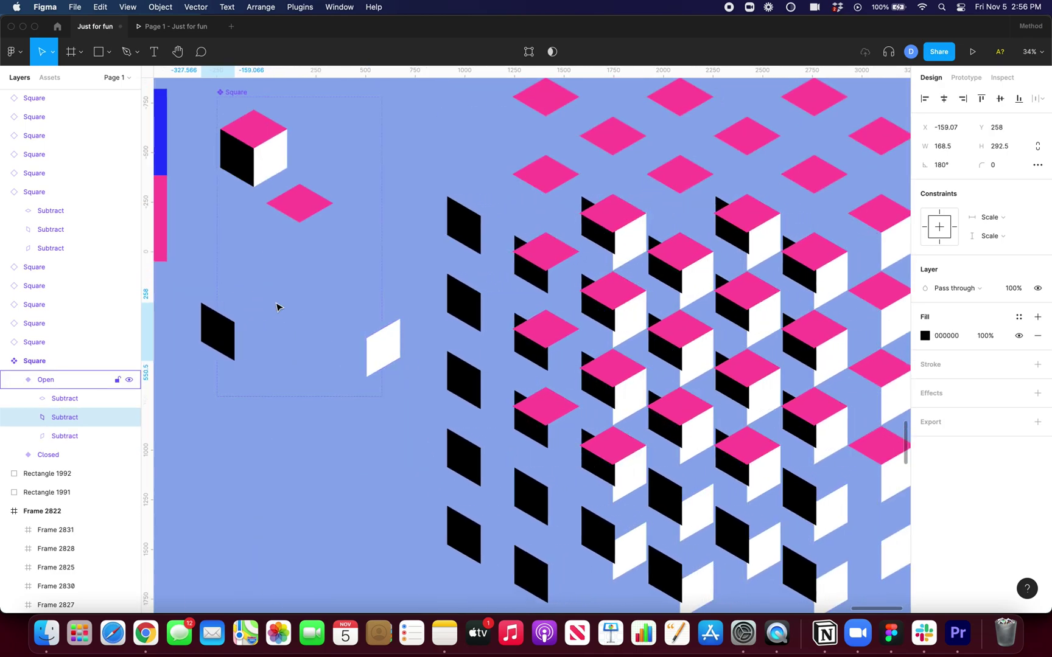
Fine-tune the Open variant's black face to X -170.07, Y 339 so it lines up with the neighbouring cubes.
key(shift+Left)
key(shift+Down)
key(shift+Down)
key(shift+Down)
key(shift+Down)
key(shift+Down)
key(shift+Down)
key(shift+Down)
key(shift+Down)
scroll(622, 479, up, 10)
key(Down)
key(Down)
key(Down)
key(Left)
key(Down)
key(Down)
key(Up)
key(Up)
key(Up)
key(Up)
key(Right)
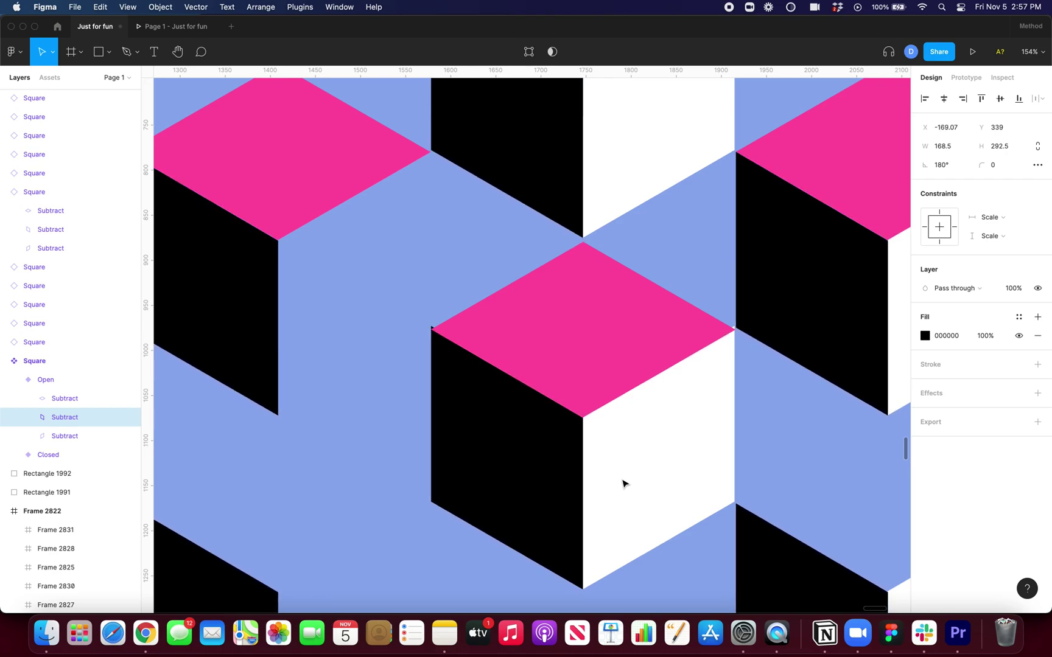
key(Left)
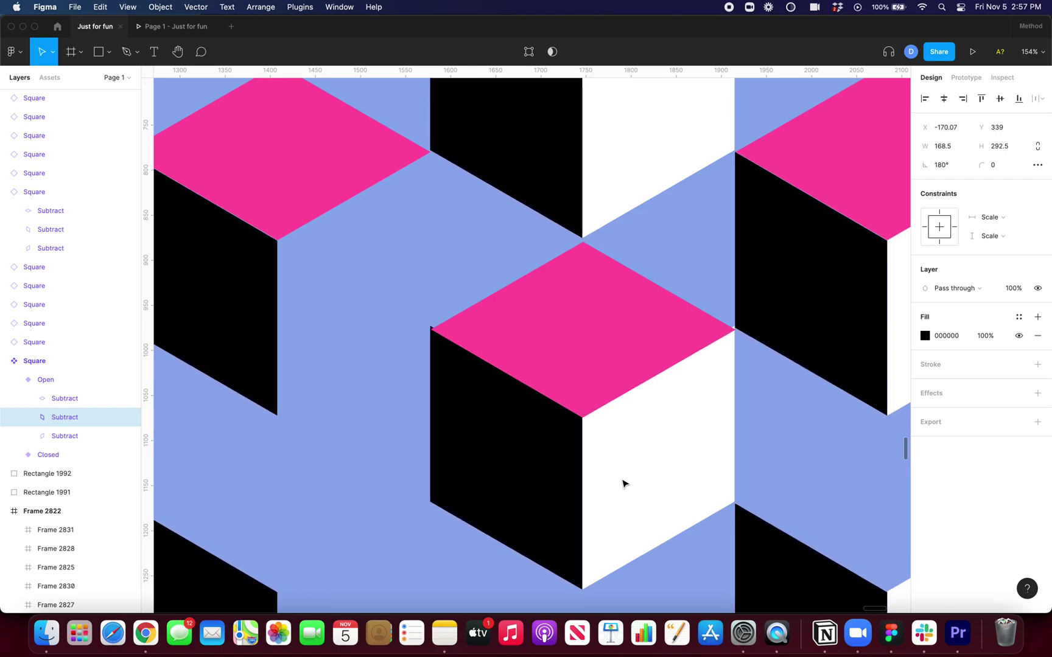
Draw a square frame of about 1117 × 1117 below the cube pattern.
scroll(622, 483, down, 10)
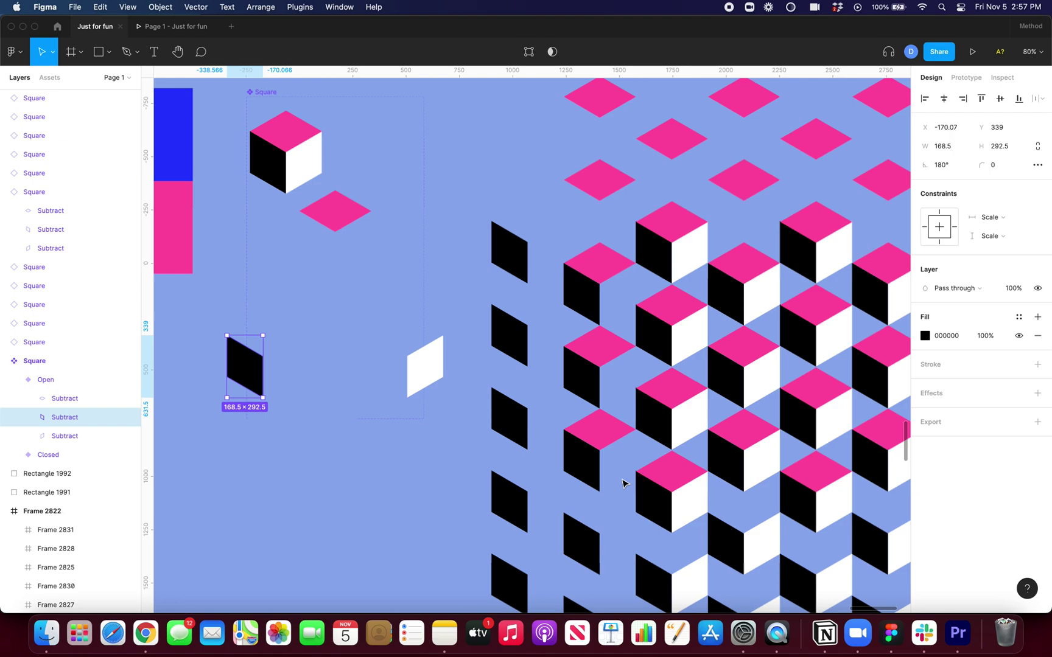
scroll(622, 483, down, 5)
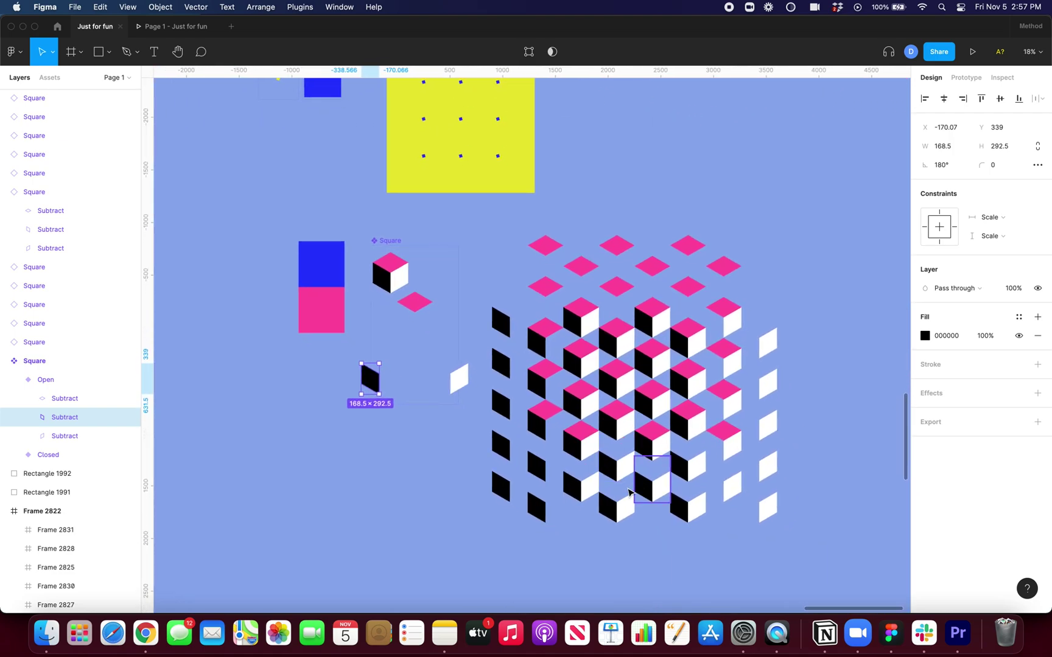
scroll(628, 492, up, 6)
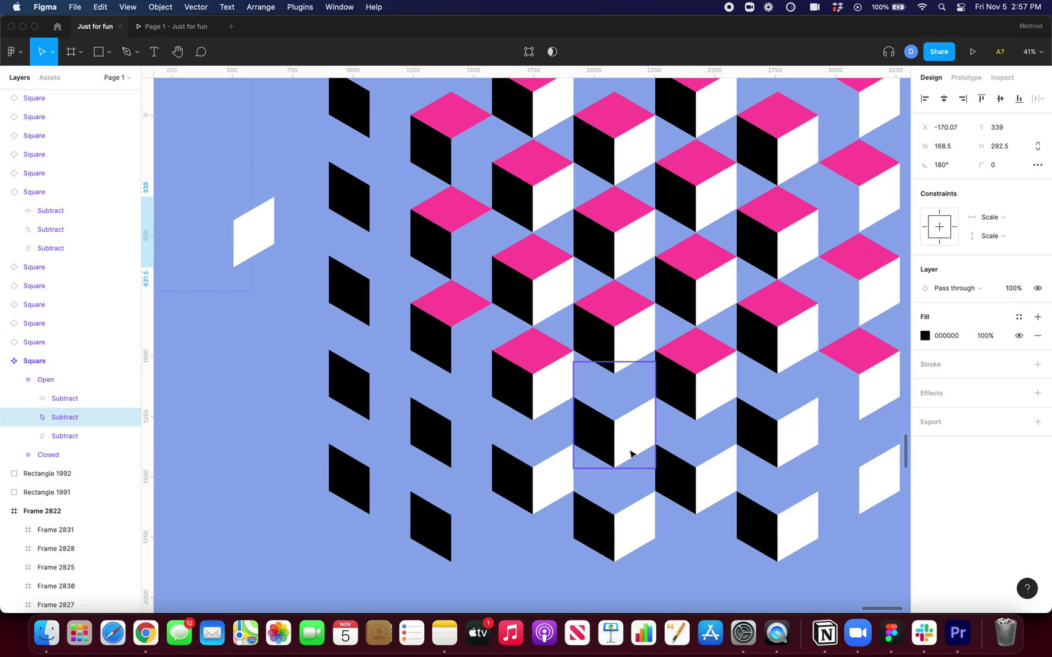
scroll(630, 453, down, 8)
key(f)
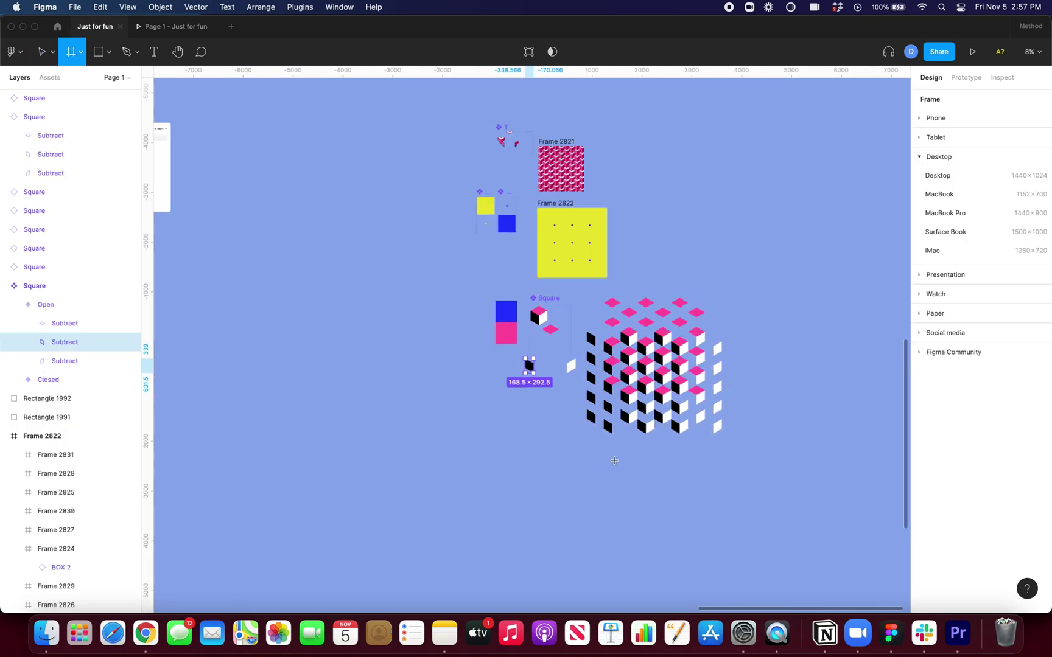
drag(607, 455, 662, 510)
Select all the Square instances of the cube pattern and move them down into the new frame.
mouse_move(751, 432)
mouse_down()
mouse_move(633, 344)
mouse_move(607, 309)
mouse_move(584, 305)
mouse_up()
drag(639, 362, 630, 476)
scroll(629, 475, up, 5)
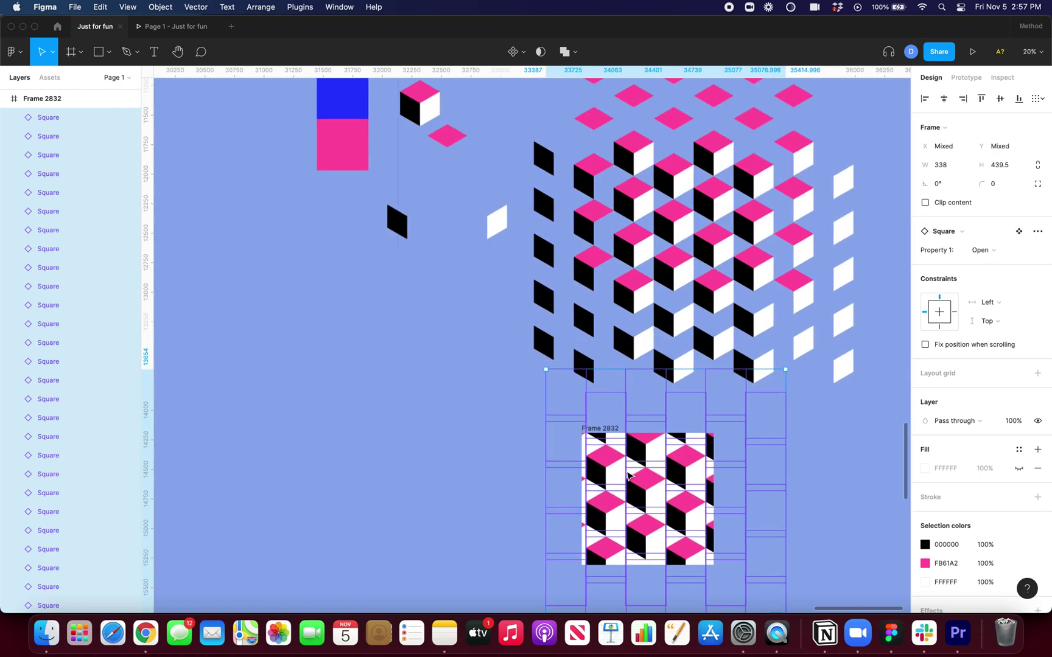
click(840, 471)
Fill the pattern frame with blue 273DF5 sampled from the blue rectangle, and move the frame to X 32844, Y 14128.
click(589, 428)
key(i)
click(346, 104)
scroll(760, 487, down, 3)
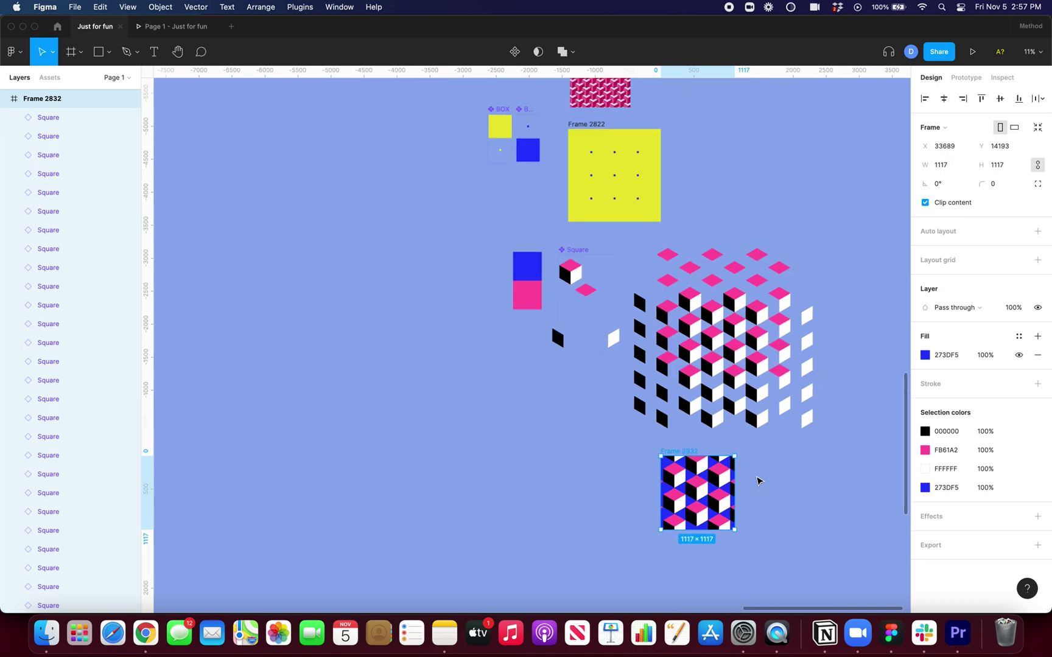
click(757, 481)
drag(684, 454, 628, 449)
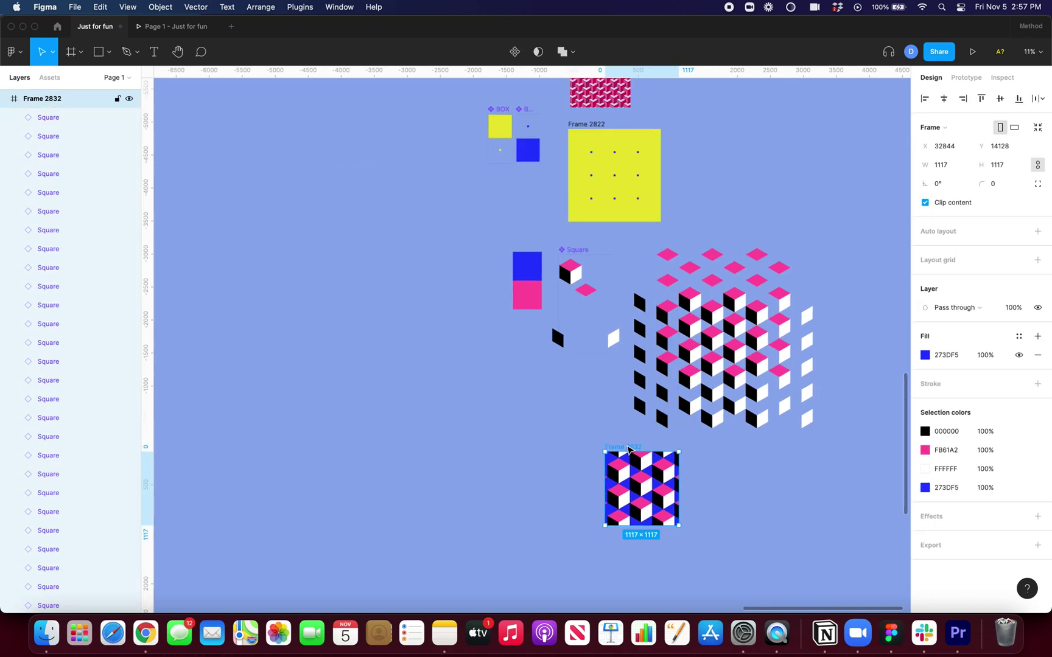
Add a prototype interaction to the Closed variant that changes it to the Open variant.
scroll(573, 286, up, 3)
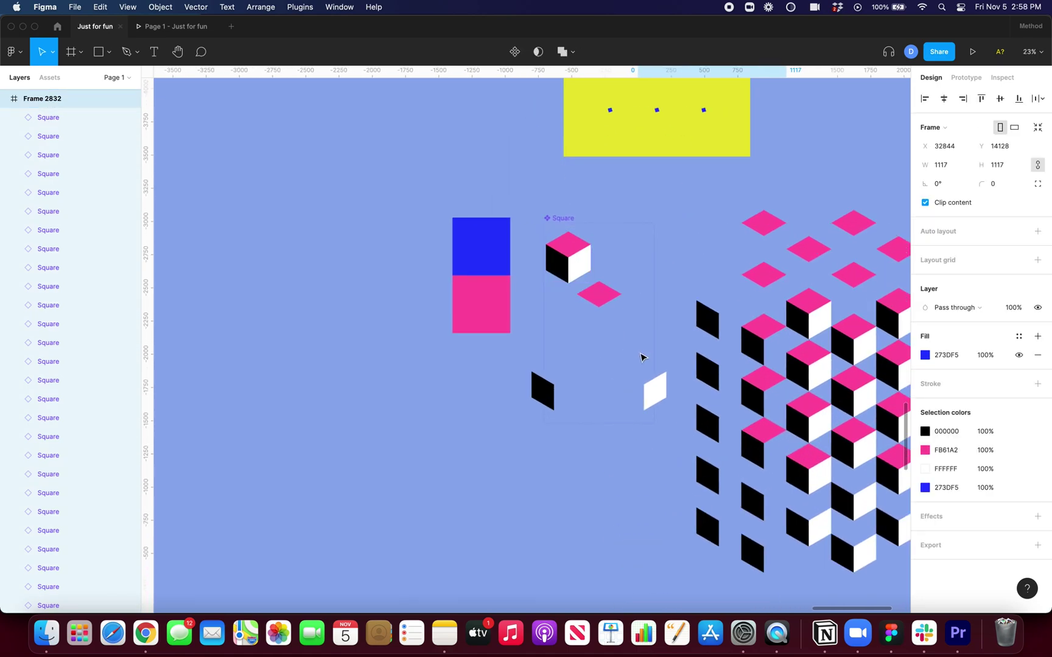
click(569, 256)
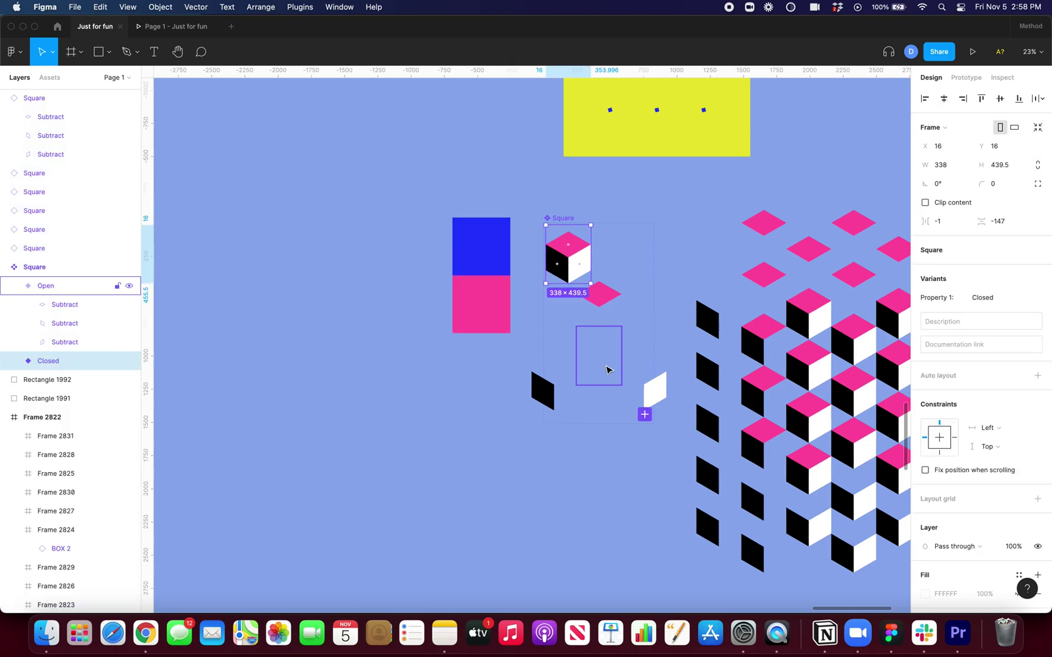
scroll(608, 253, up, 3)
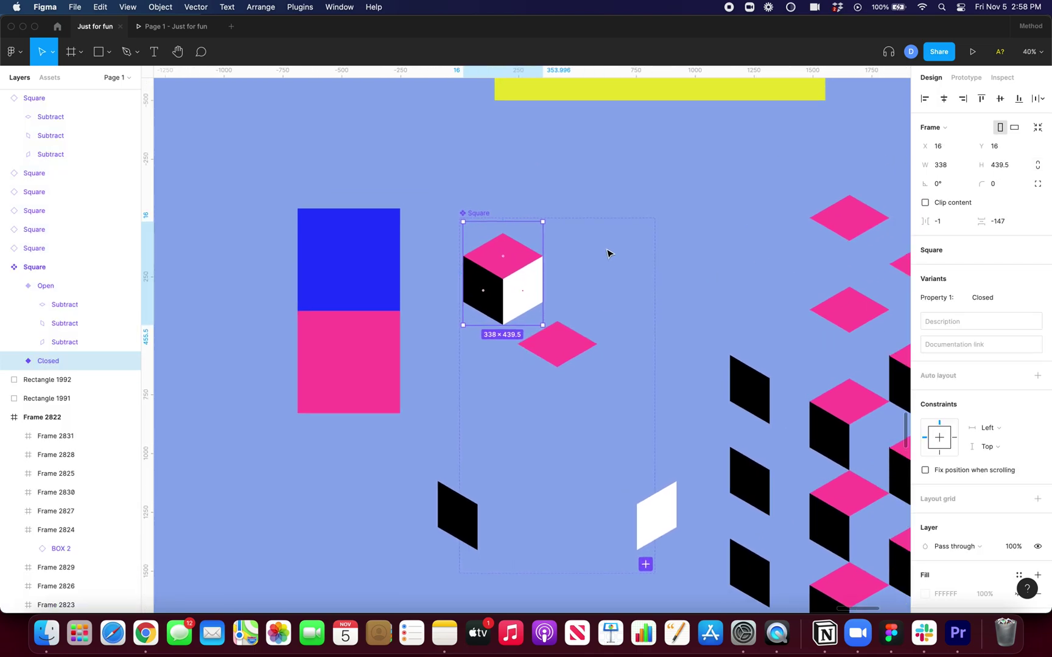
click(965, 77)
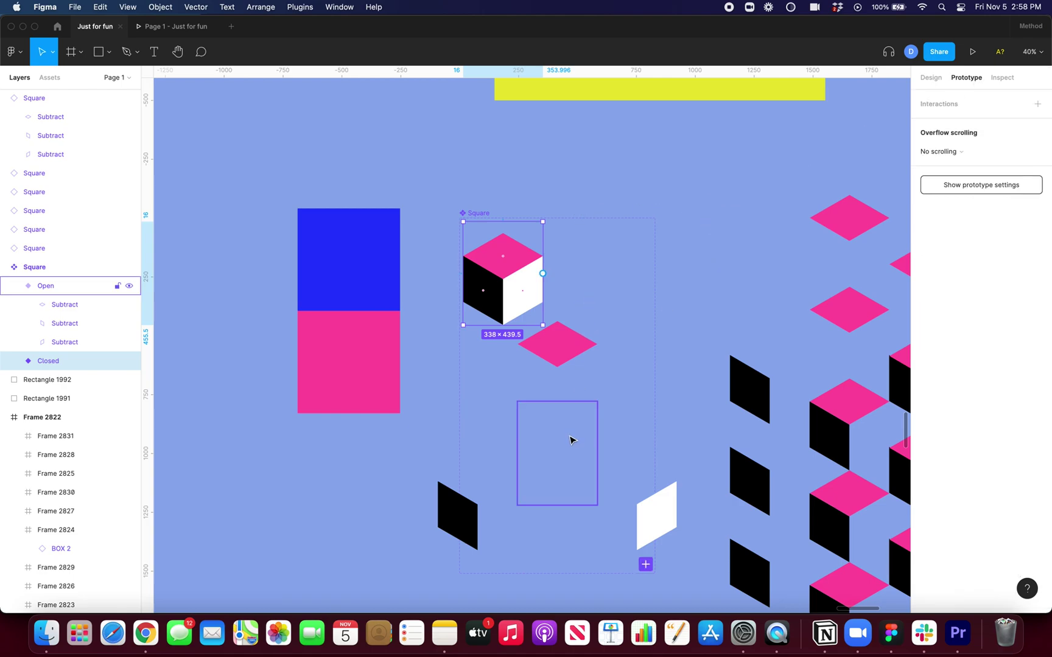
drag(542, 274, 571, 439)
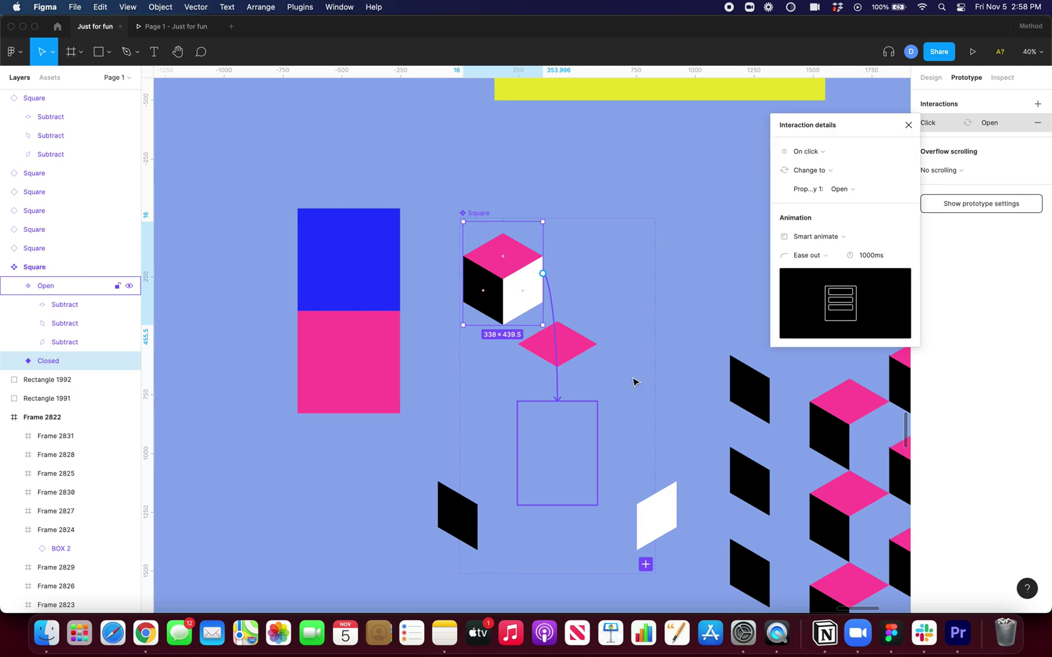
Trigger the Closed variant's interaction after a delay of 600 ms.
click(850, 150)
click(807, 298)
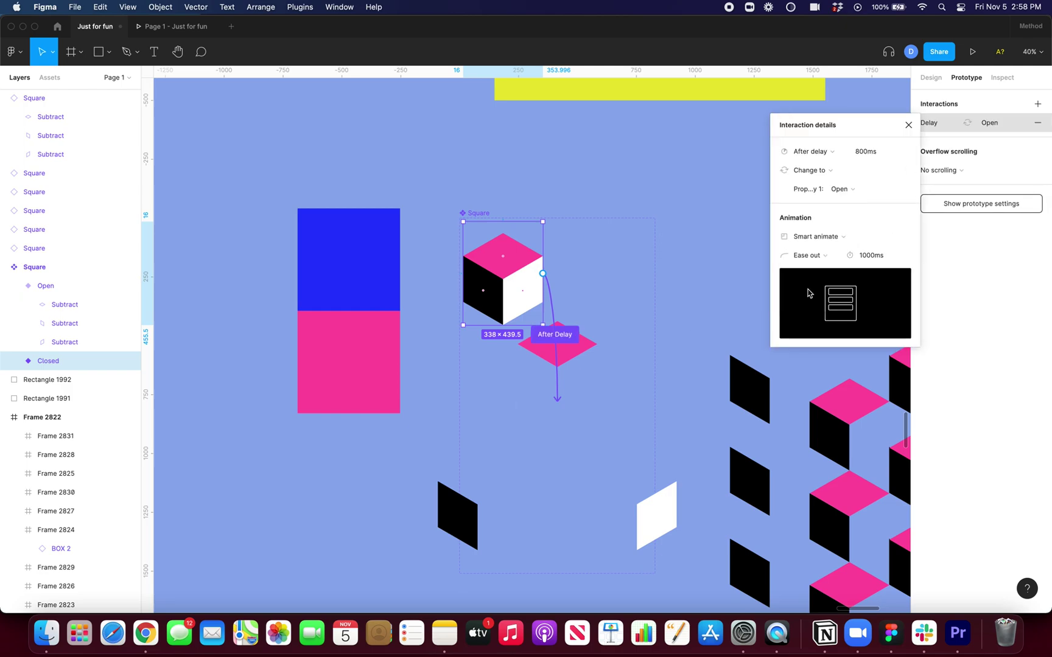
click(860, 156)
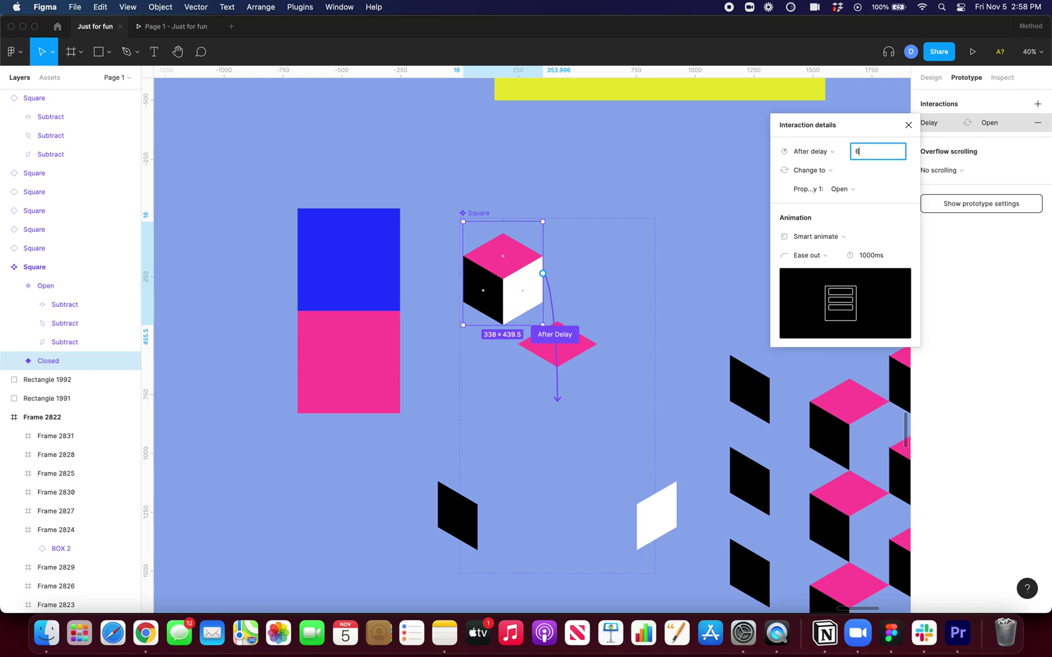
Give the Closed-to-Open animation a custom easing curve of 0, 0, 0.19, 0.99 and close the interaction details.
click(822, 260)
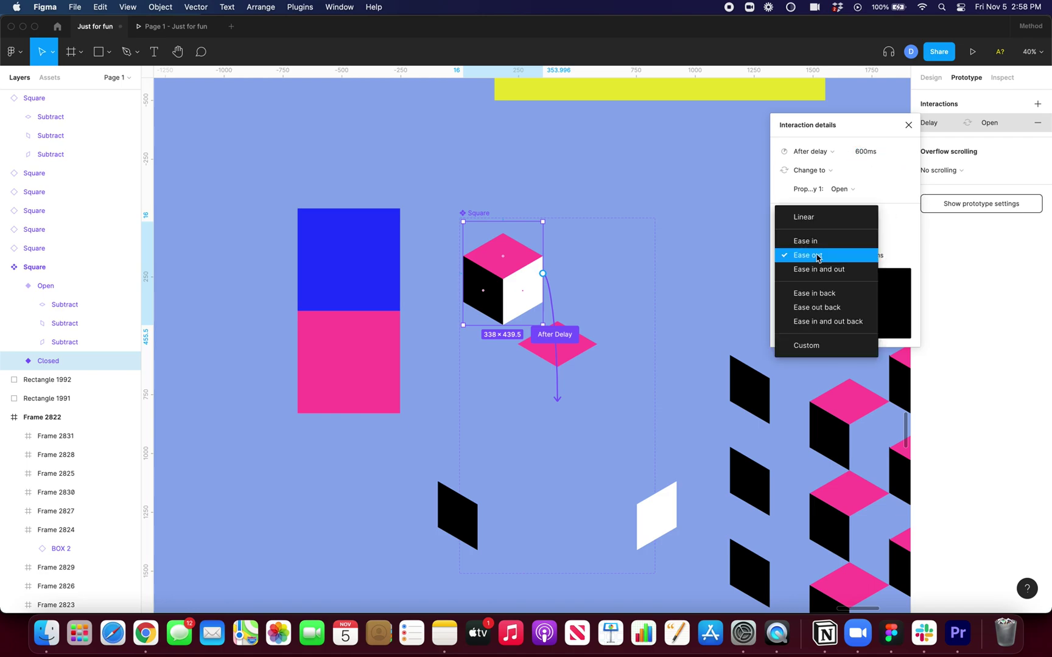
click(809, 345)
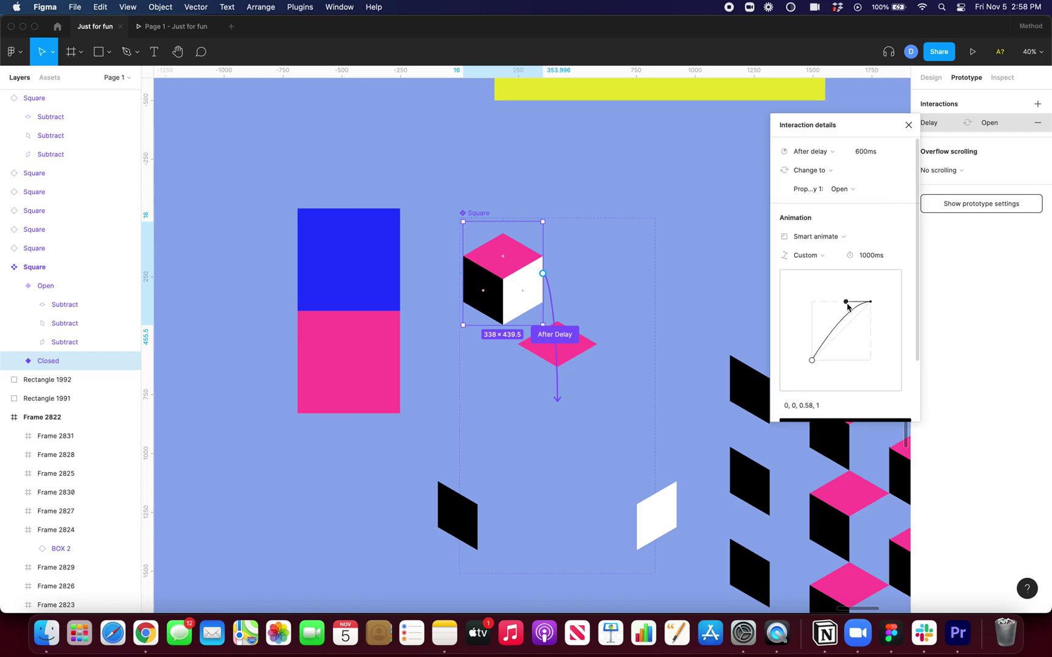
drag(847, 303, 821, 303)
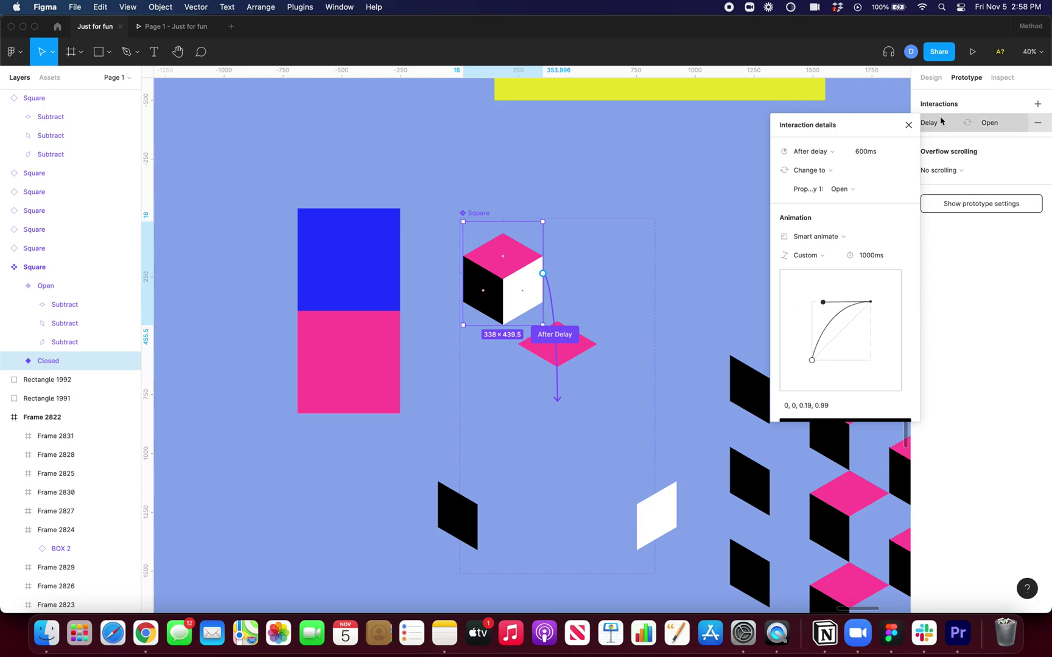
click(918, 123)
click(918, 124)
click(919, 125)
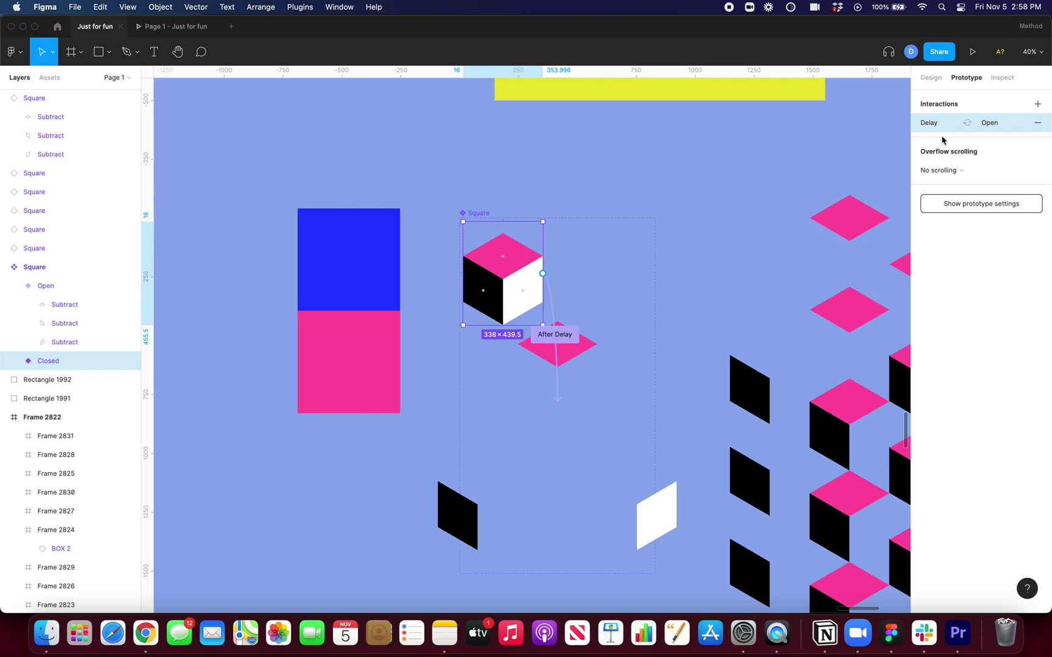
Paste the copied delay interaction onto the Open variant and redirect it to change to the Closed variant.
click(584, 479)
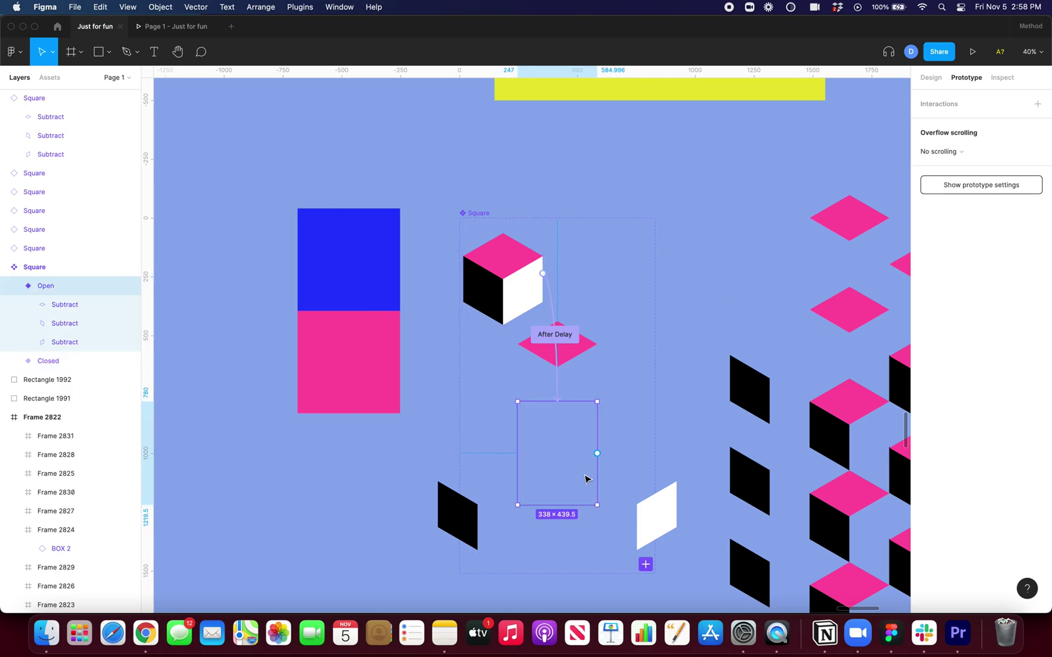
key(super+v)
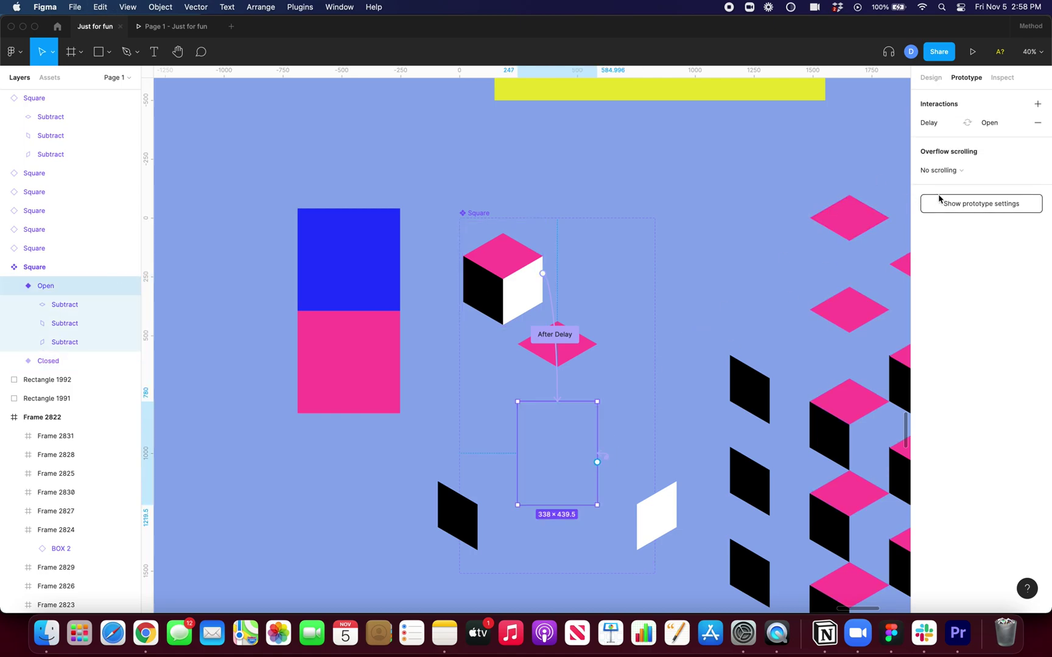
drag(601, 458, 532, 305)
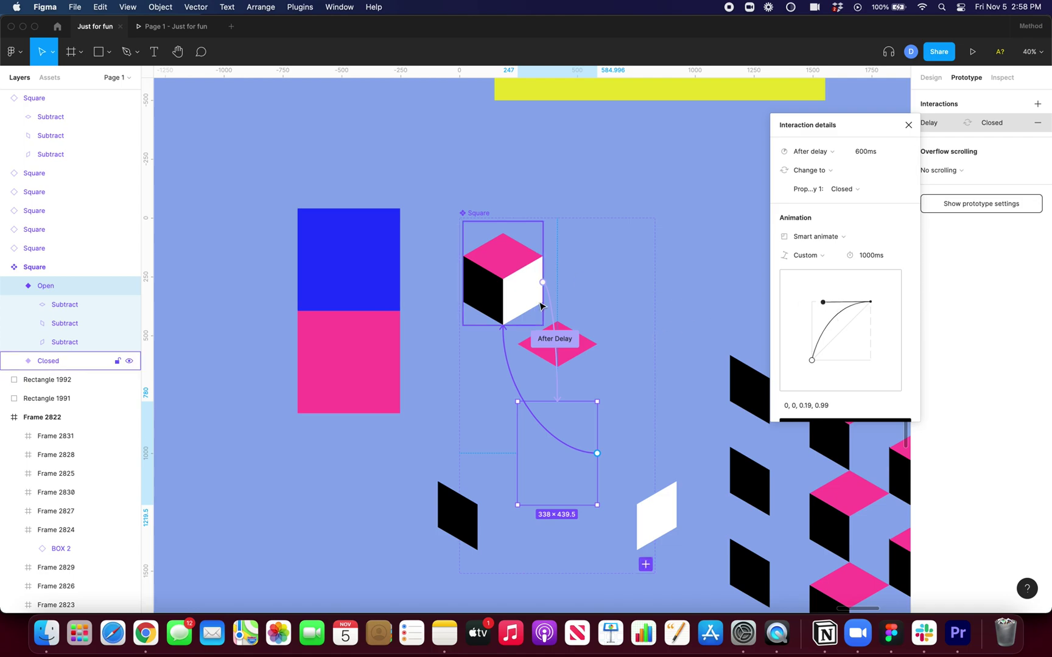
Set the blue cube pattern frame as a prototype flow starting point.
scroll(539, 304, down, 2)
scroll(575, 359, right, 8)
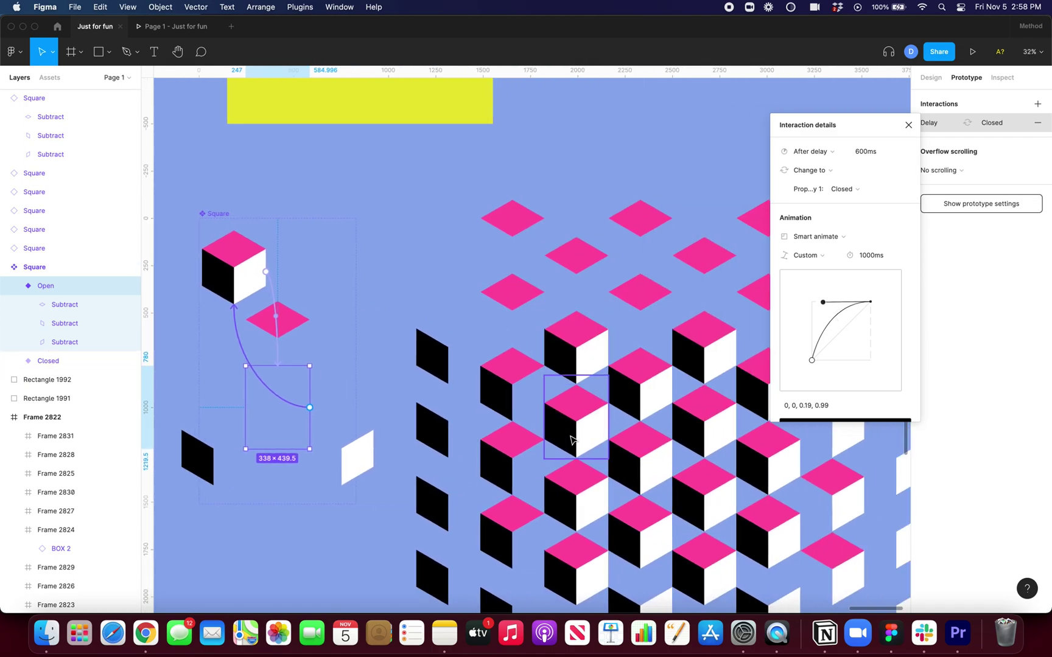
scroll(571, 439, down, 5)
scroll(486, 454, down, 2)
click(482, 452)
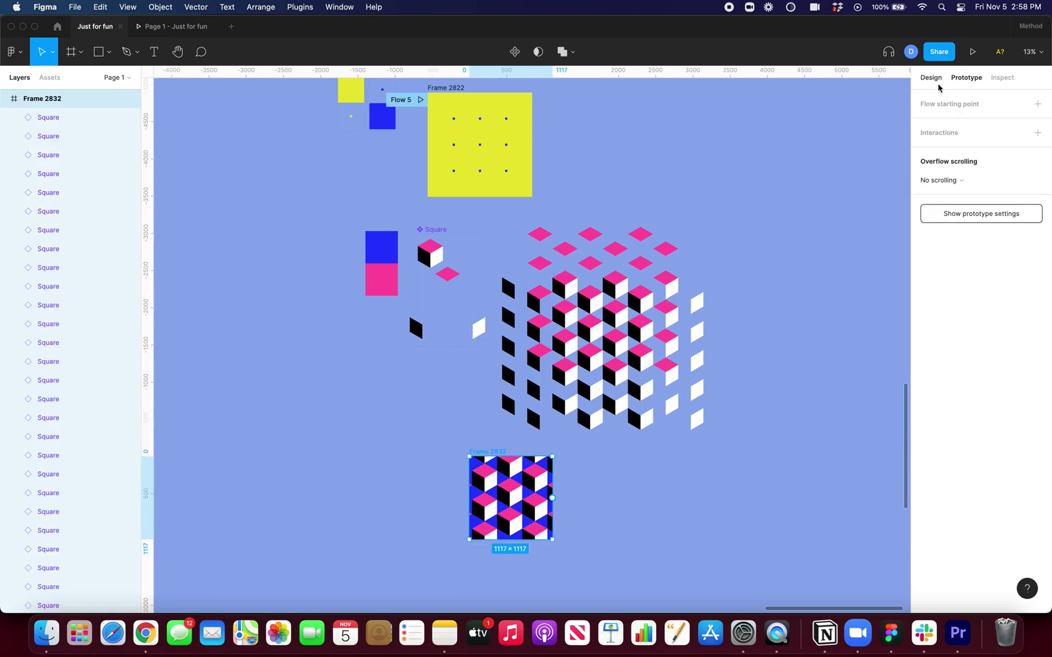
click(1037, 103)
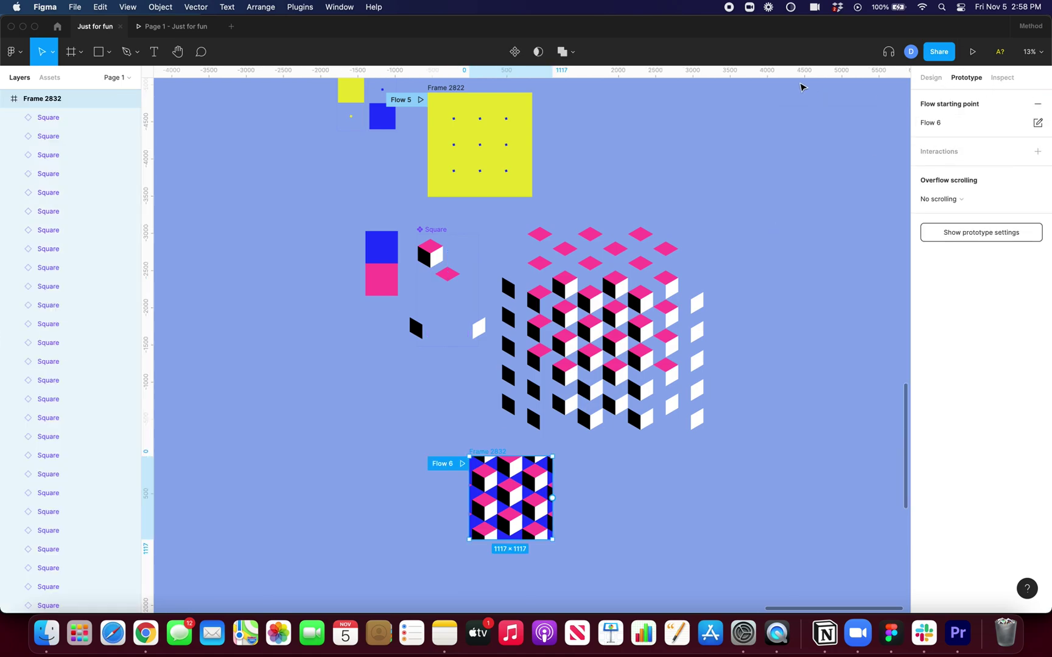
Preview Flow 6 in the open prototype presentation to check the cube animation, and return to the design file.
click(179, 27)
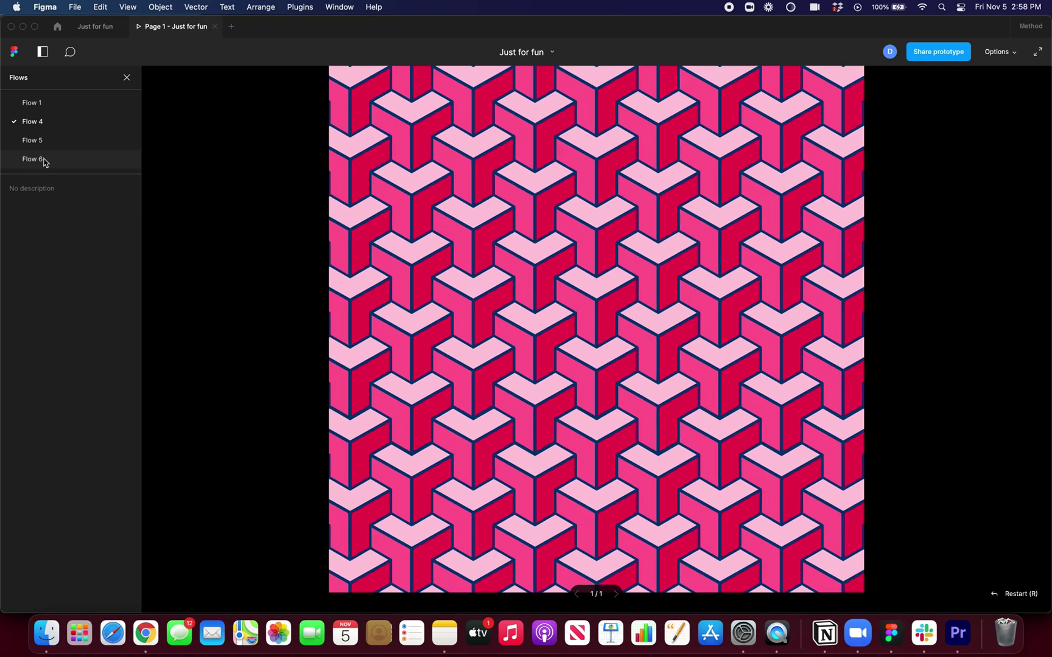
click(36, 159)
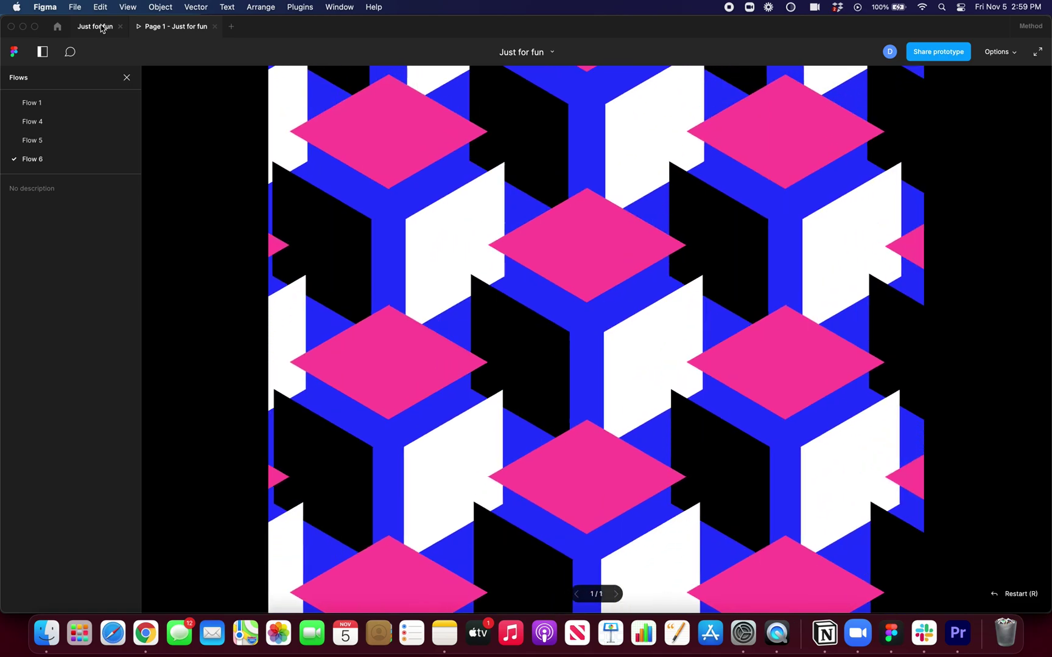
click(101, 27)
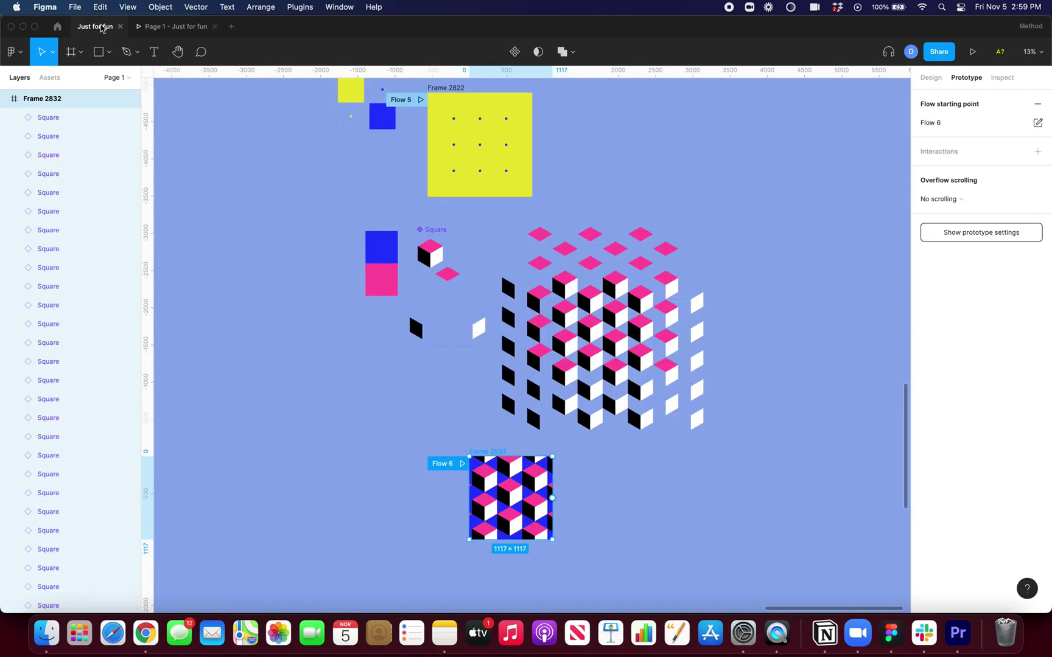